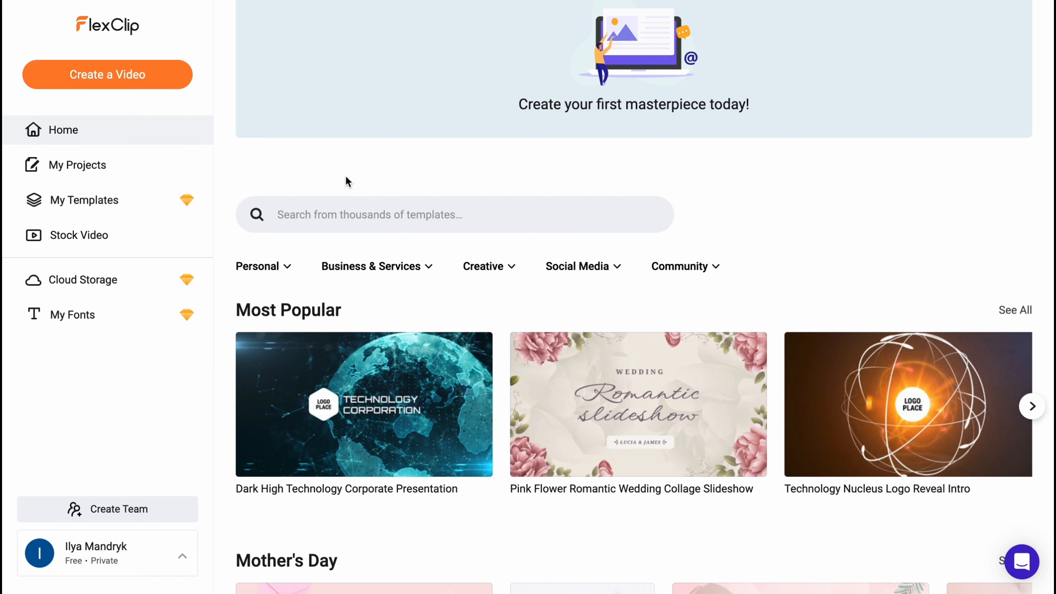
Step: Look over the account menu options, close the menu and return to the home page
{"action": "scroll", "coordinate": [348, 184], "scroll_direction": "up", "scroll_amount": 2}
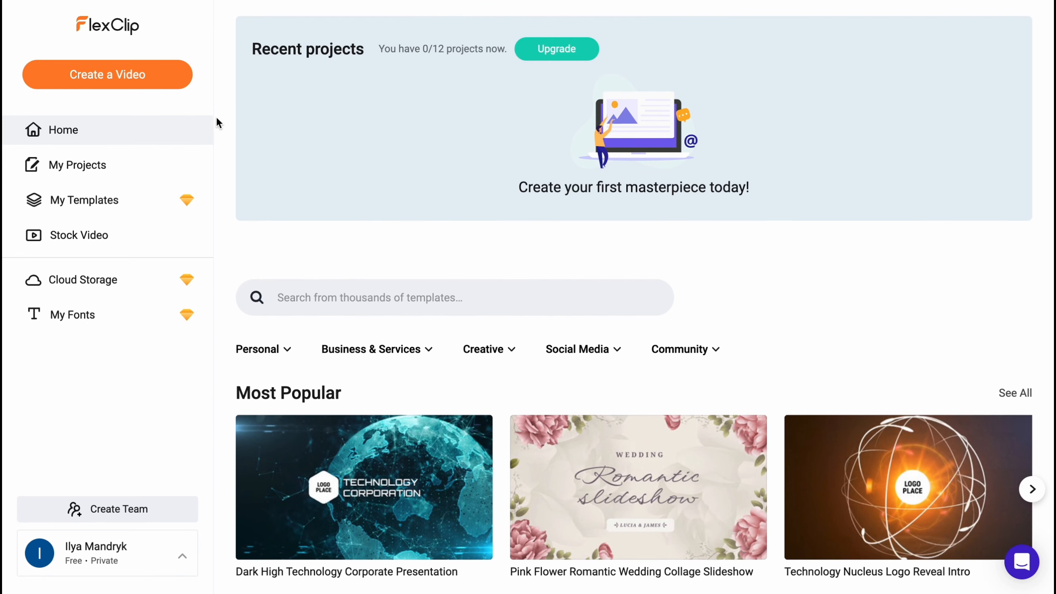
{"action": "left_click", "coordinate": [226, 208]}
{"action": "left_click", "coordinate": [193, 551]}
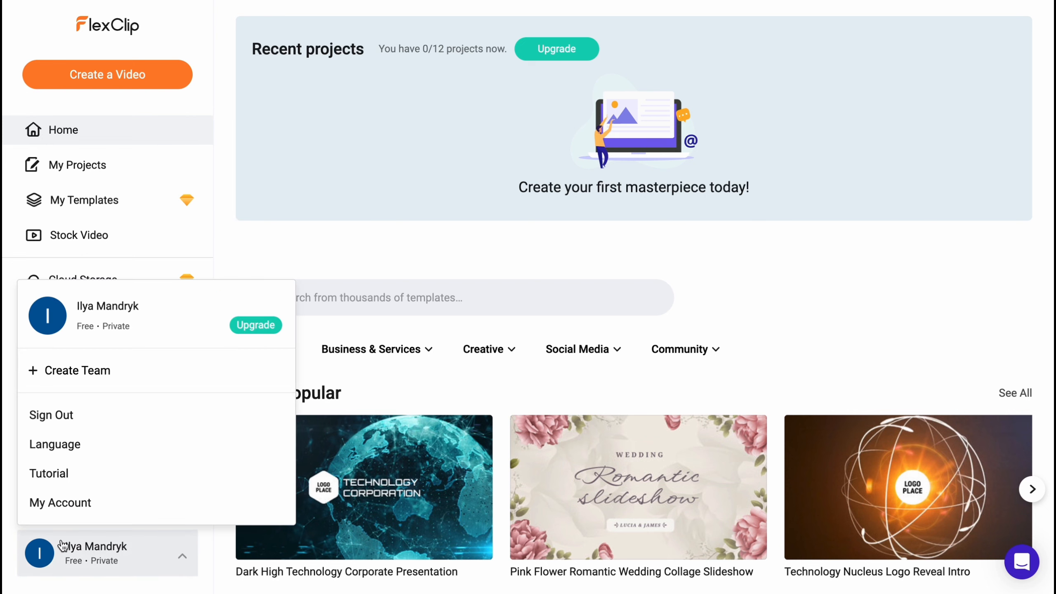
{"action": "left_click", "coordinate": [183, 559]}
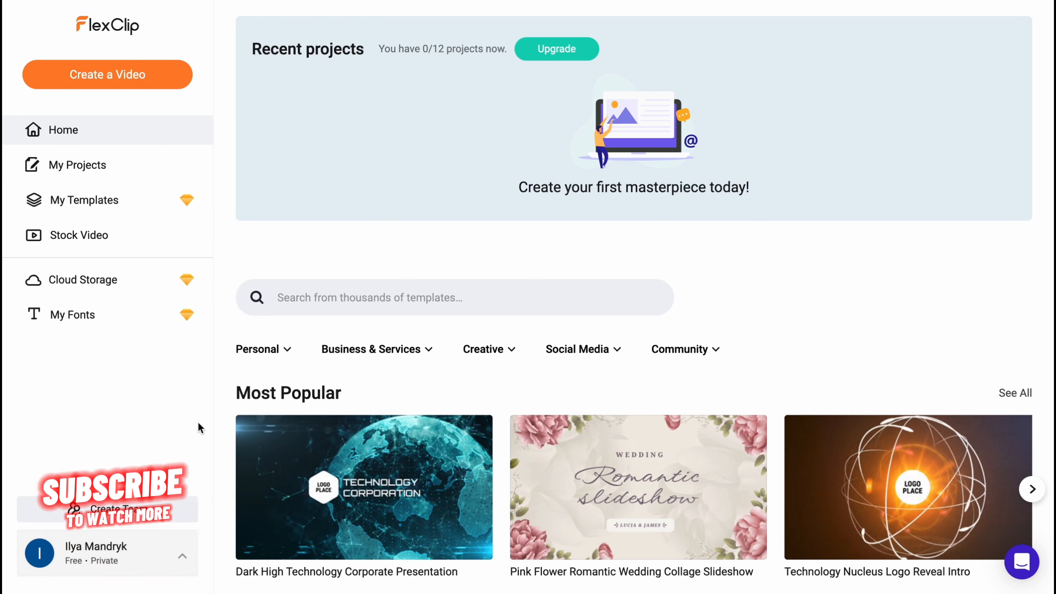
{"action": "left_click", "coordinate": [56, 130]}
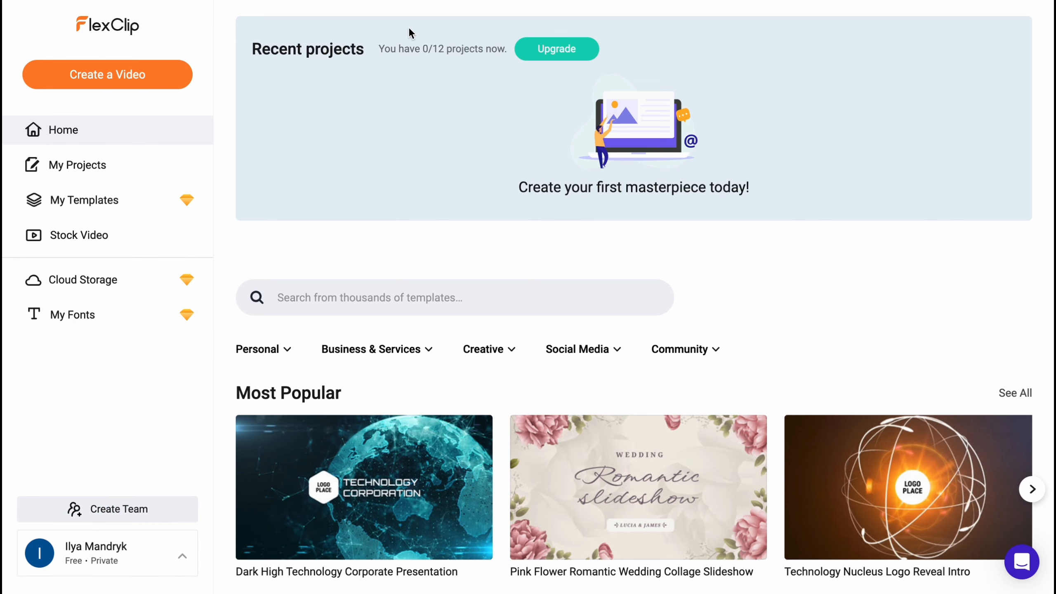
Step: Examine the template categories on the home page, from Mother's Day and Promo & Sales to Corporate, Wedding and Birthday
{"action": "scroll", "coordinate": [481, 175], "scroll_direction": "down", "scroll_amount": 2}
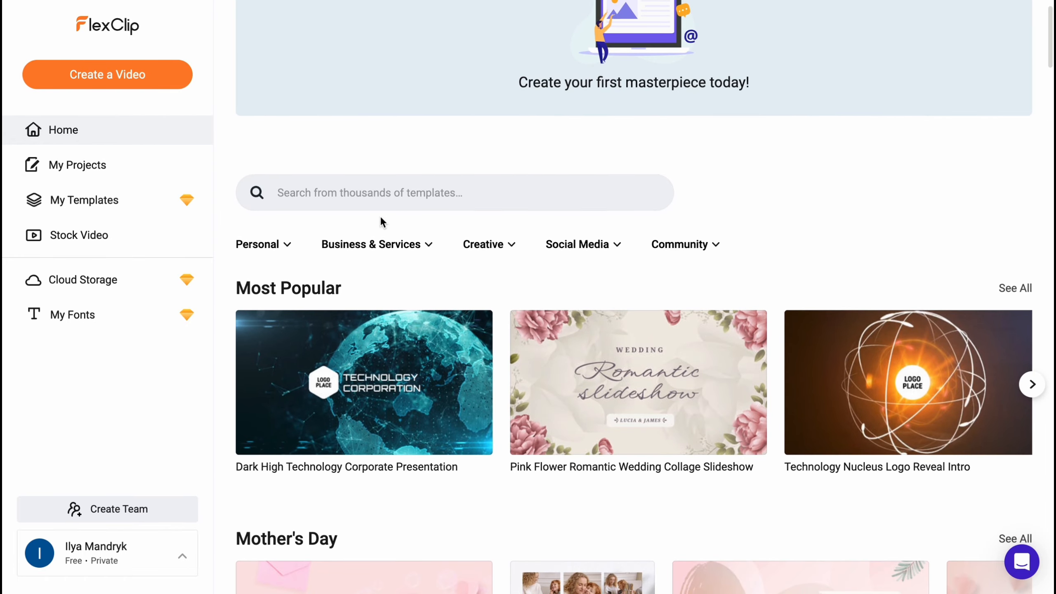
{"action": "scroll", "coordinate": [379, 216], "scroll_direction": "down", "scroll_amount": 2}
{"action": "scroll", "coordinate": [326, 213], "scroll_direction": "down", "scroll_amount": 6}
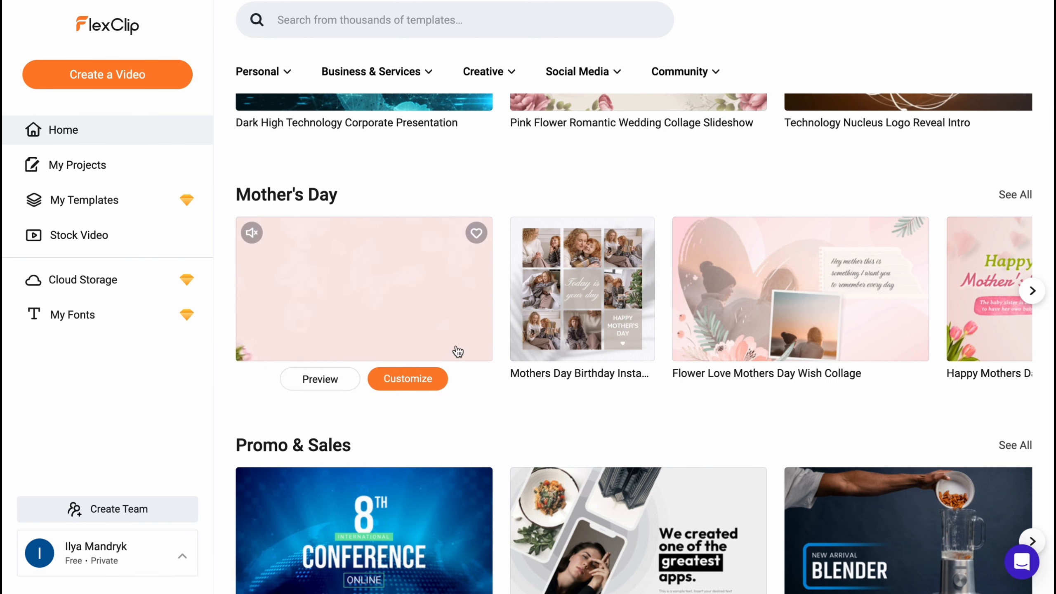
{"action": "scroll", "coordinate": [449, 358], "scroll_direction": "down", "scroll_amount": 12}
{"action": "scroll", "coordinate": [462, 334], "scroll_direction": "down", "scroll_amount": 12}
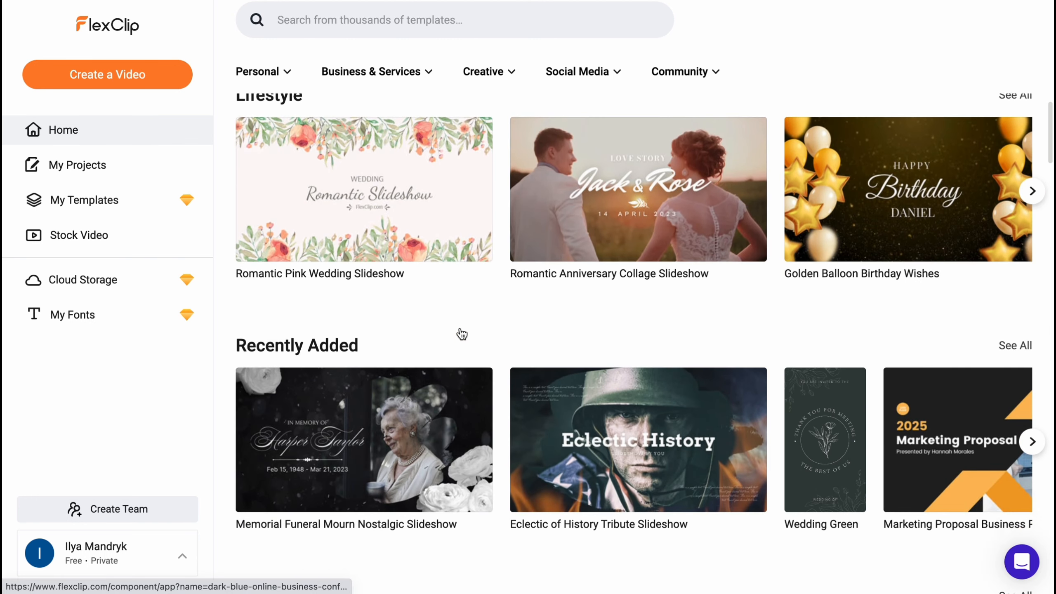
{"action": "scroll", "coordinate": [461, 334], "scroll_direction": "down", "scroll_amount": 3}
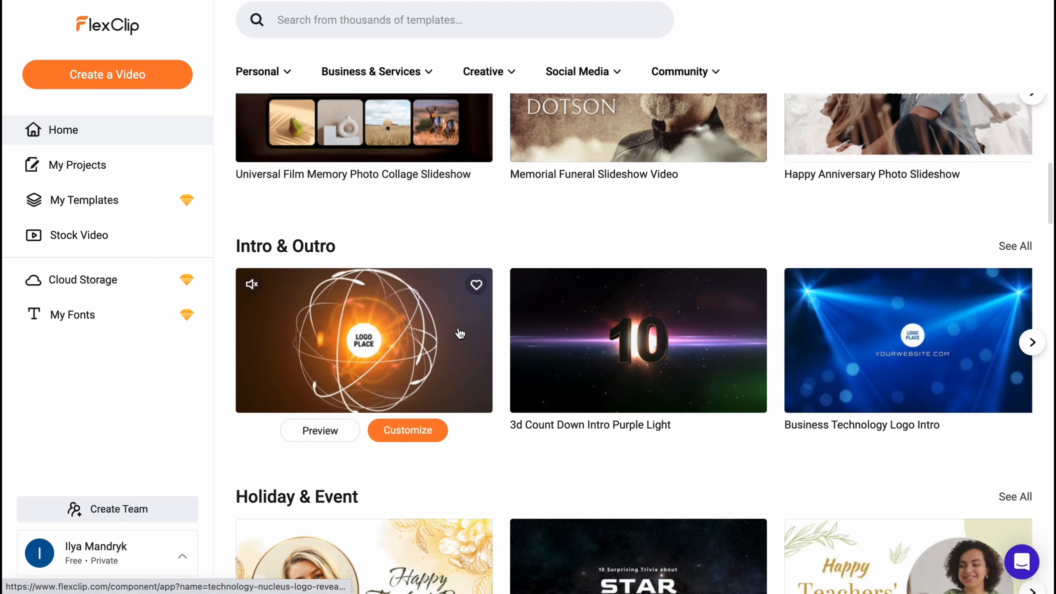
{"action": "scroll", "coordinate": [443, 320], "scroll_direction": "down", "scroll_amount": 12}
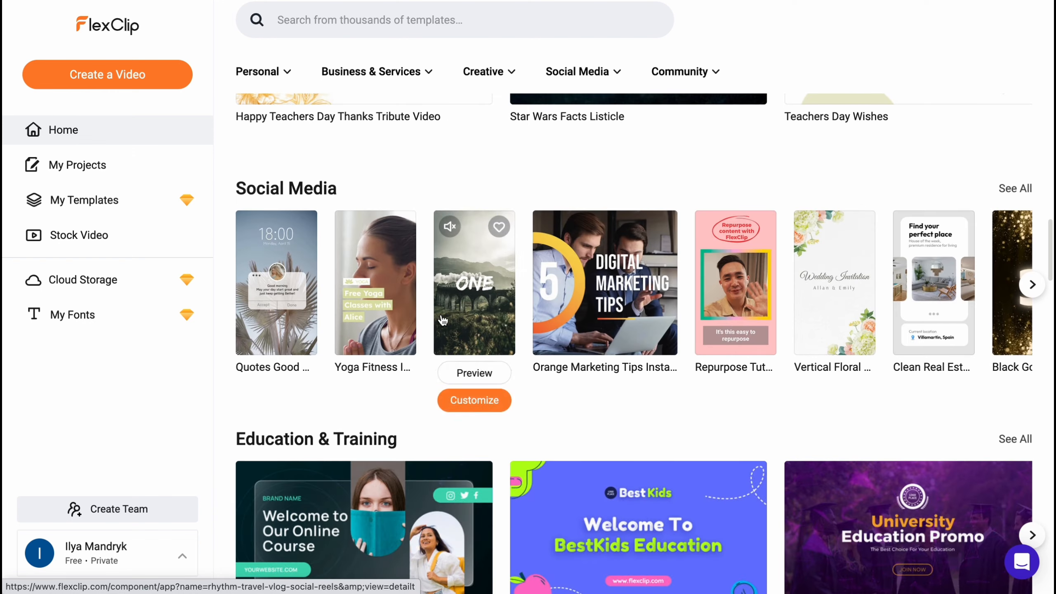
{"action": "scroll", "coordinate": [655, 285], "scroll_direction": "down", "scroll_amount": 3}
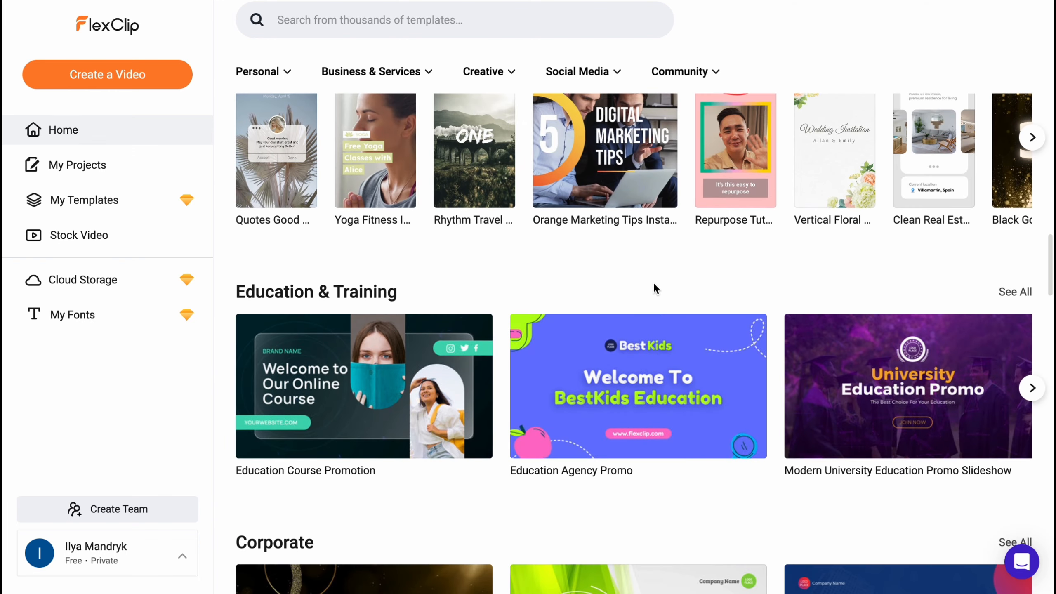
{"action": "scroll", "coordinate": [654, 285], "scroll_direction": "up", "scroll_amount": 2}
{"action": "scroll", "coordinate": [654, 287], "scroll_direction": "down", "scroll_amount": 3}
{"action": "scroll", "coordinate": [653, 288], "scroll_direction": "down", "scroll_amount": 7}
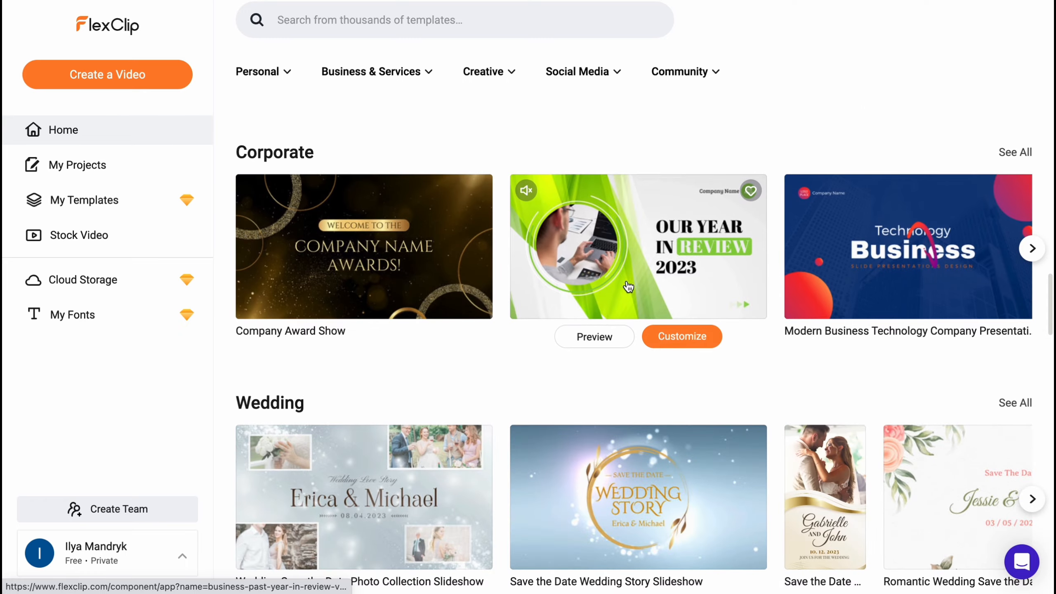
{"action": "scroll", "coordinate": [588, 284], "scroll_direction": "down", "scroll_amount": 3}
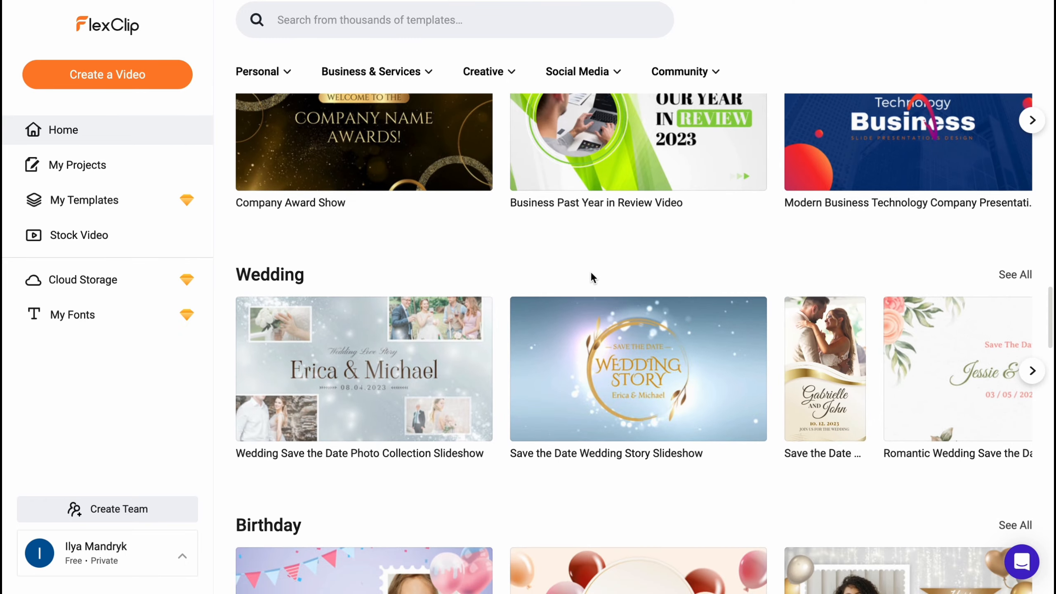
{"action": "scroll", "coordinate": [590, 281], "scroll_direction": "down", "scroll_amount": 5}
{"action": "scroll", "coordinate": [586, 281], "scroll_direction": "down", "scroll_amount": 20}
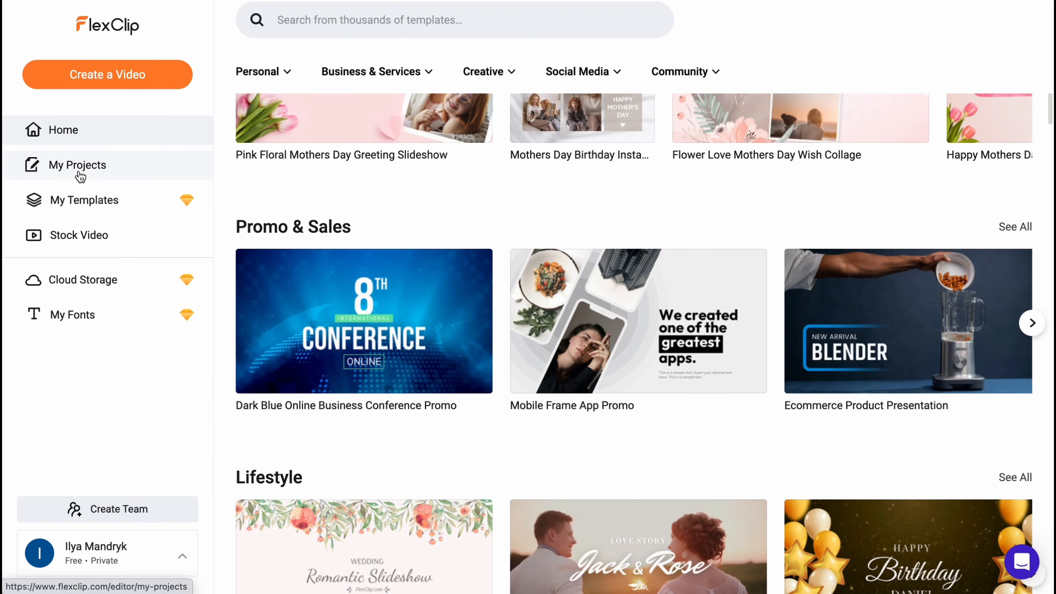
Step: Look through the My Projects and My Templates pages and the Stock Video categories
{"action": "left_click", "coordinate": [78, 174]}
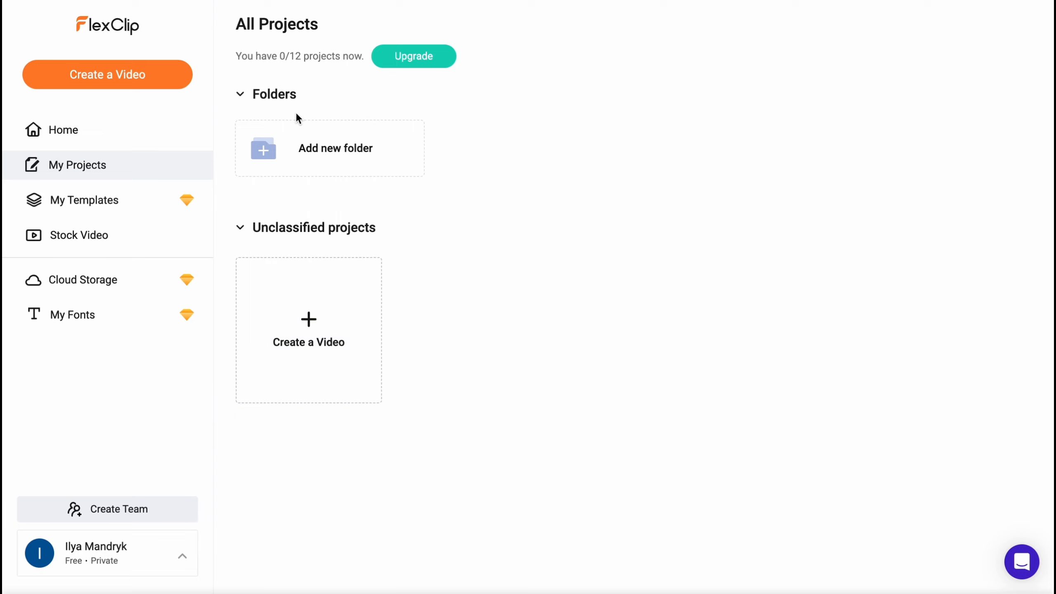
{"action": "left_click", "coordinate": [73, 206]}
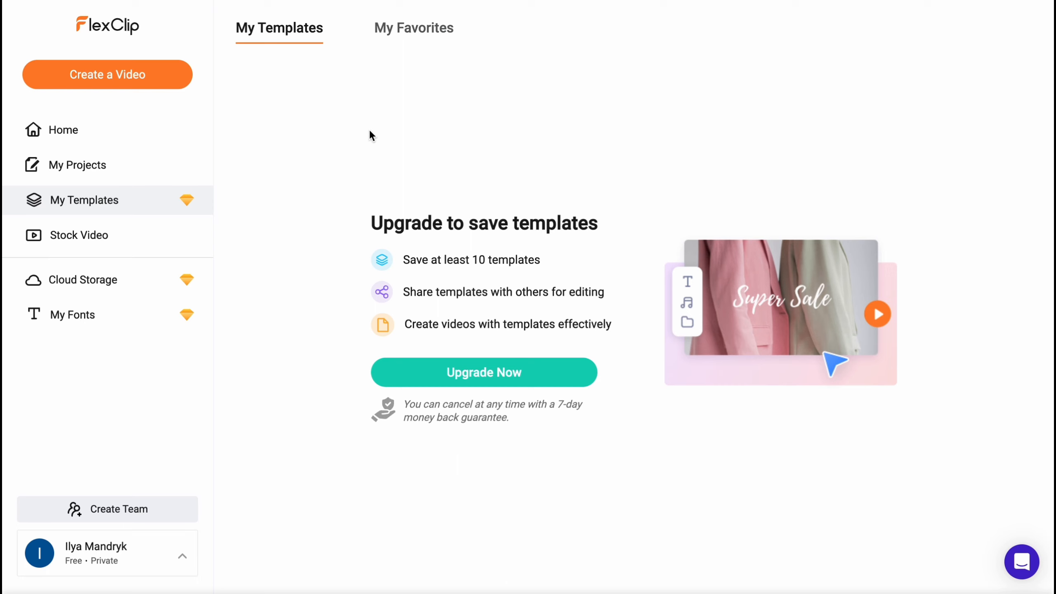
{"action": "left_click", "coordinate": [83, 237]}
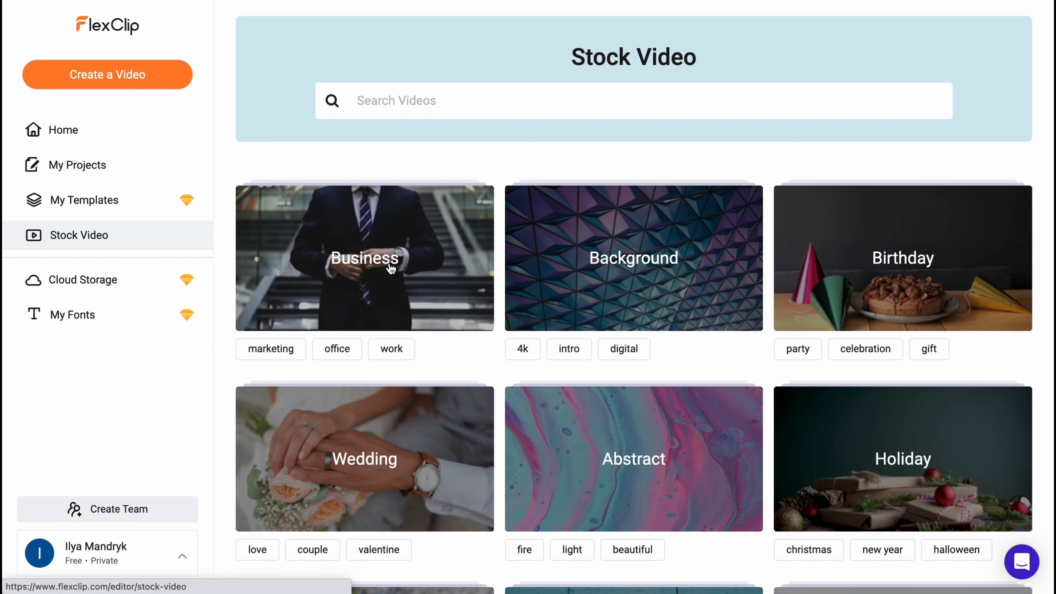
{"action": "scroll", "coordinate": [441, 270], "scroll_direction": "down", "scroll_amount": 3}
{"action": "scroll", "coordinate": [440, 267], "scroll_direction": "down", "scroll_amount": 12}
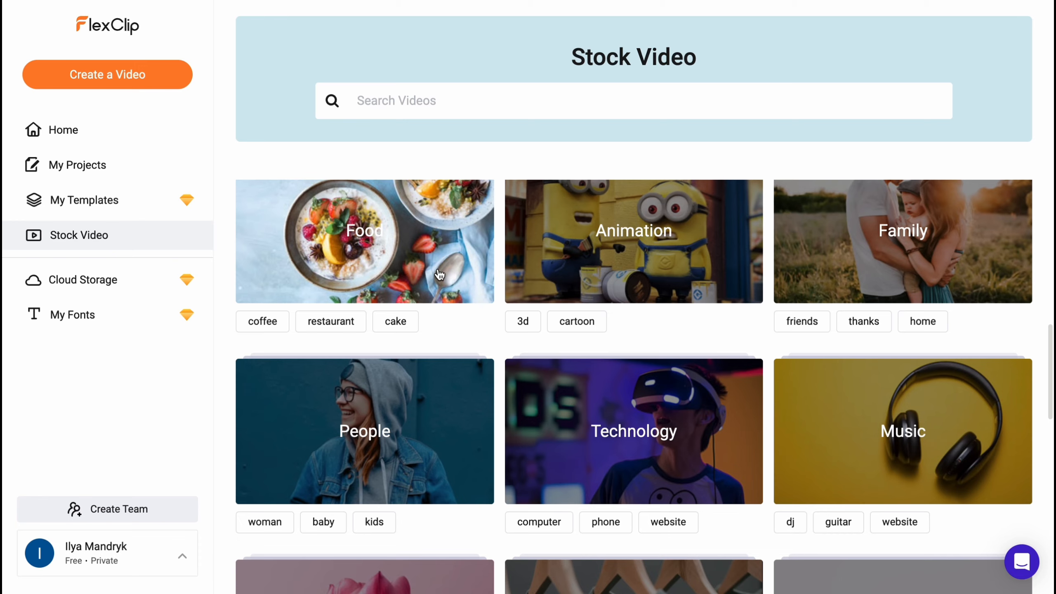
{"action": "scroll", "coordinate": [440, 275], "scroll_direction": "up", "scroll_amount": 15}
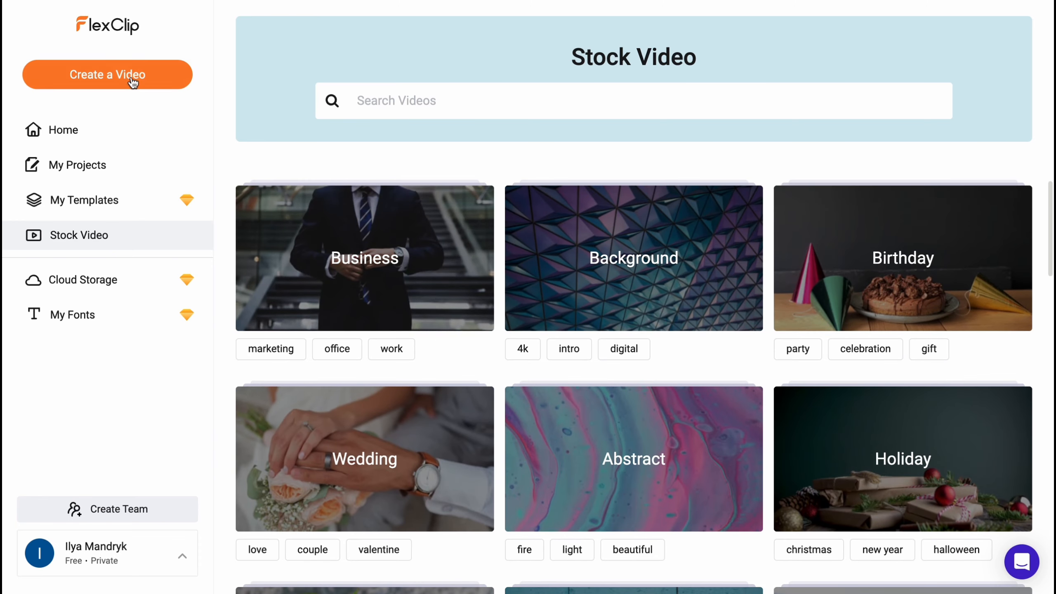
Step: Create a new video project with the 16:9 ratio in Timeline Mode
{"action": "left_click", "coordinate": [107, 77]}
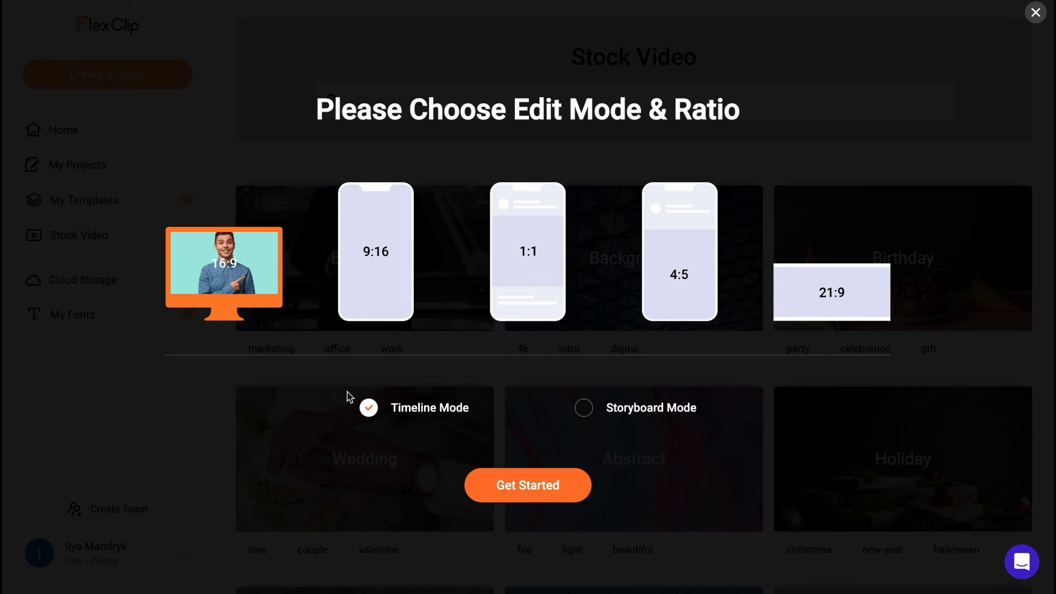
{"action": "left_click", "coordinate": [531, 497]}
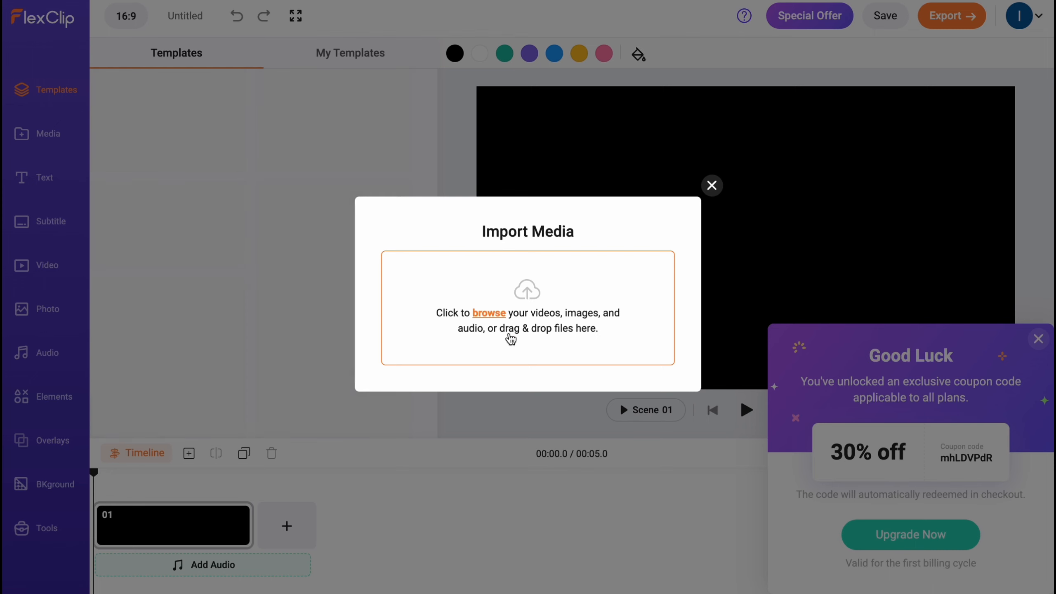
Step: Import "1-Minute Nature Background Sound.mp4" and the one-minute rain video from the Desktop folder, and dismiss the coupon offer
{"action": "left_click", "coordinate": [494, 318]}
{"action": "left_click", "coordinate": [292, 175]}
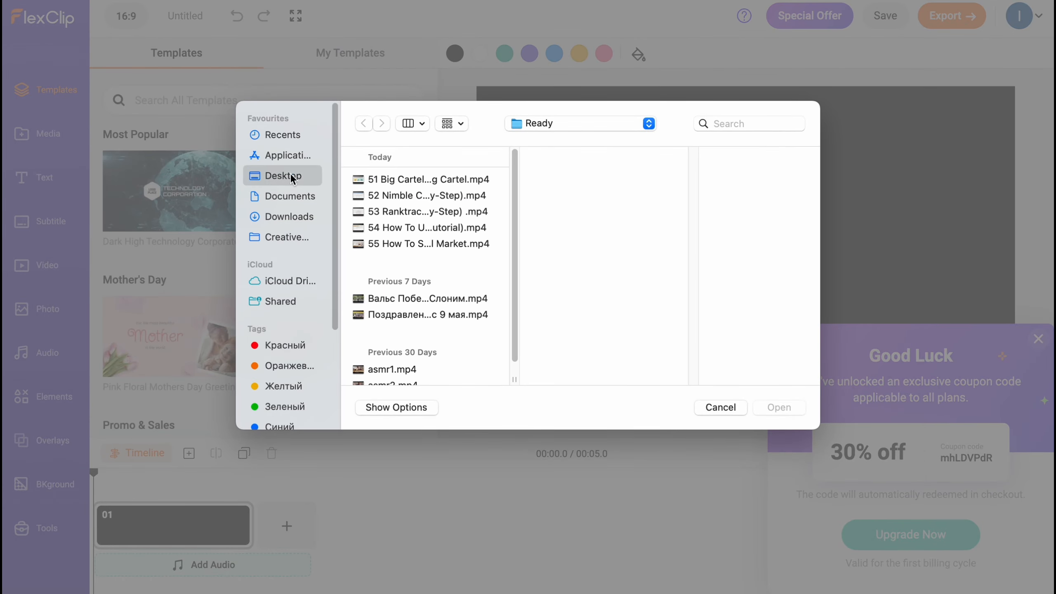
{"action": "scroll", "coordinate": [457, 263], "scroll_direction": "down", "scroll_amount": 5}
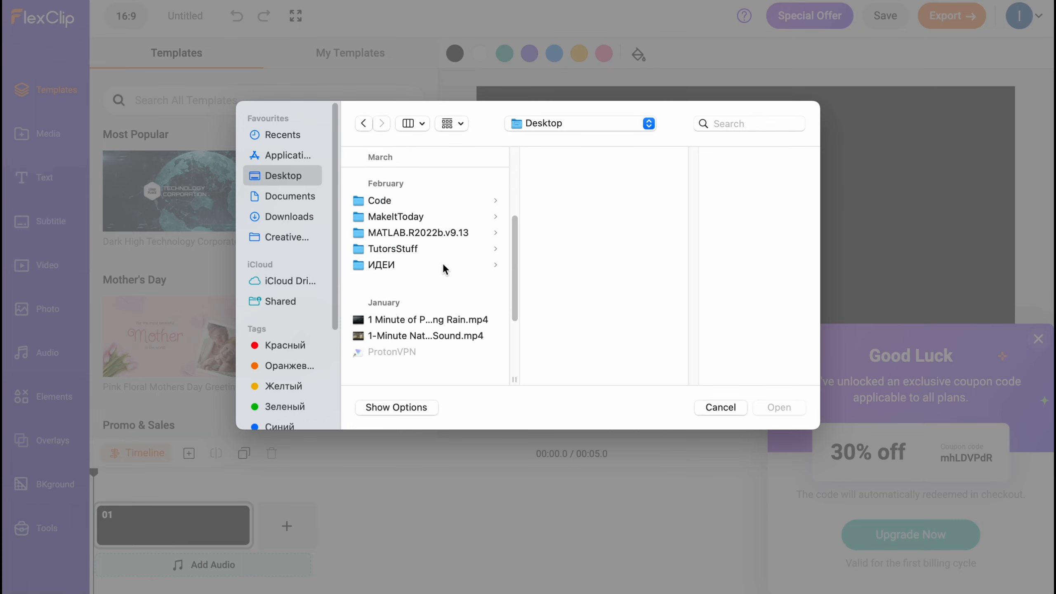
{"action": "left_click", "coordinate": [429, 319]}
{"action": "left_click", "coordinate": [420, 336]}
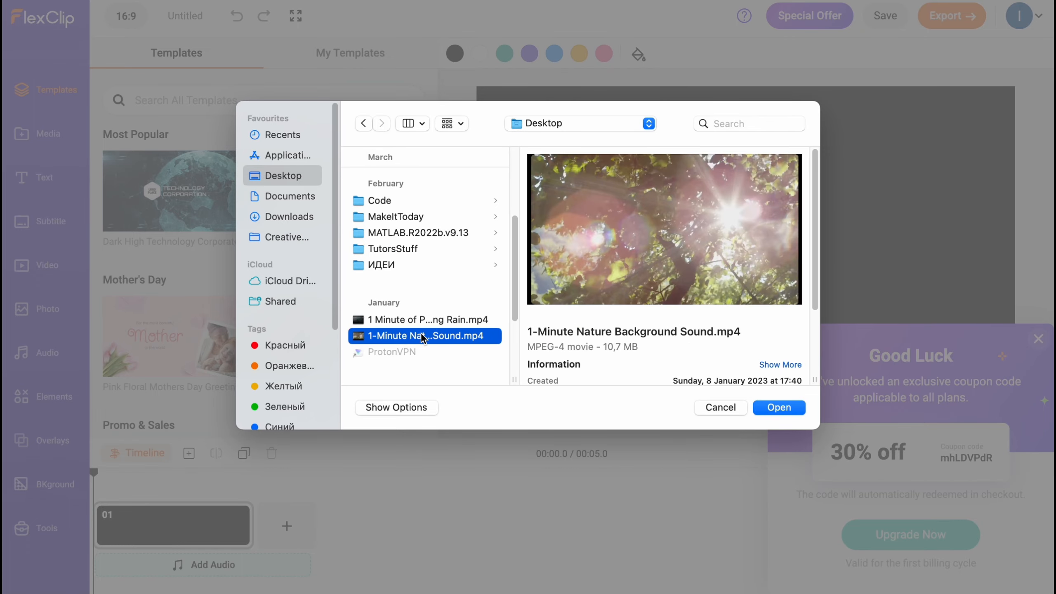
{"action": "left_click", "coordinate": [449, 321], "text": "shift"}
{"action": "left_click", "coordinate": [771, 408]}
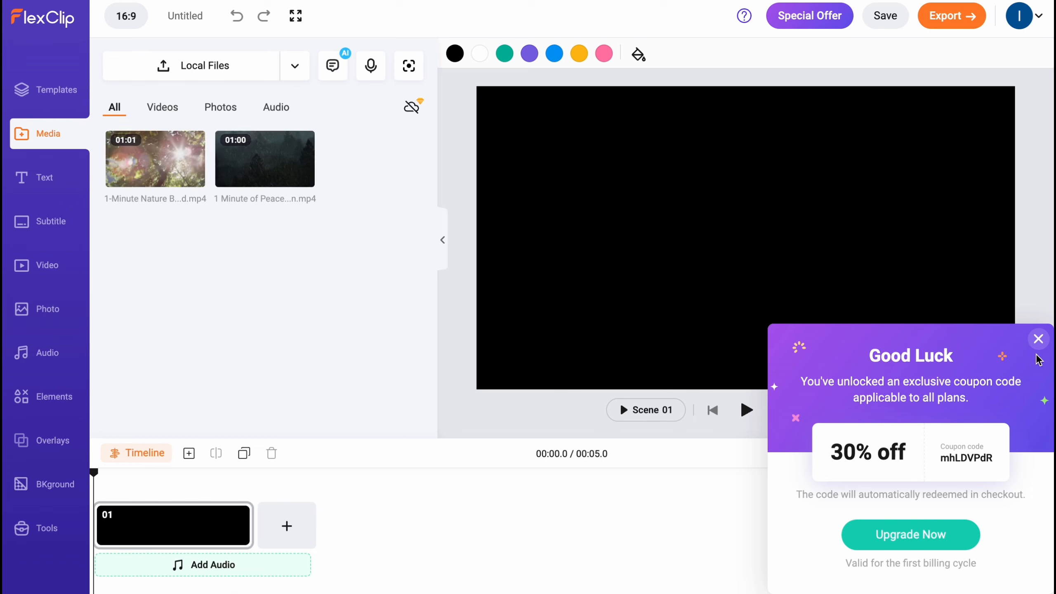
{"action": "left_click", "coordinate": [1039, 339]}
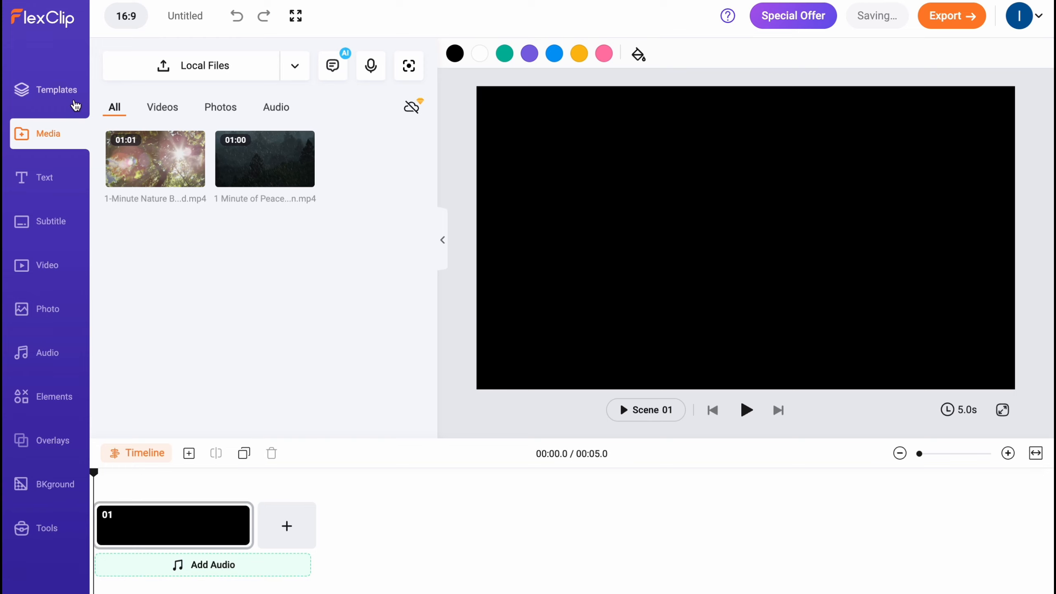
Step: Browse the template categories available inside the editor
{"action": "left_click", "coordinate": [60, 94]}
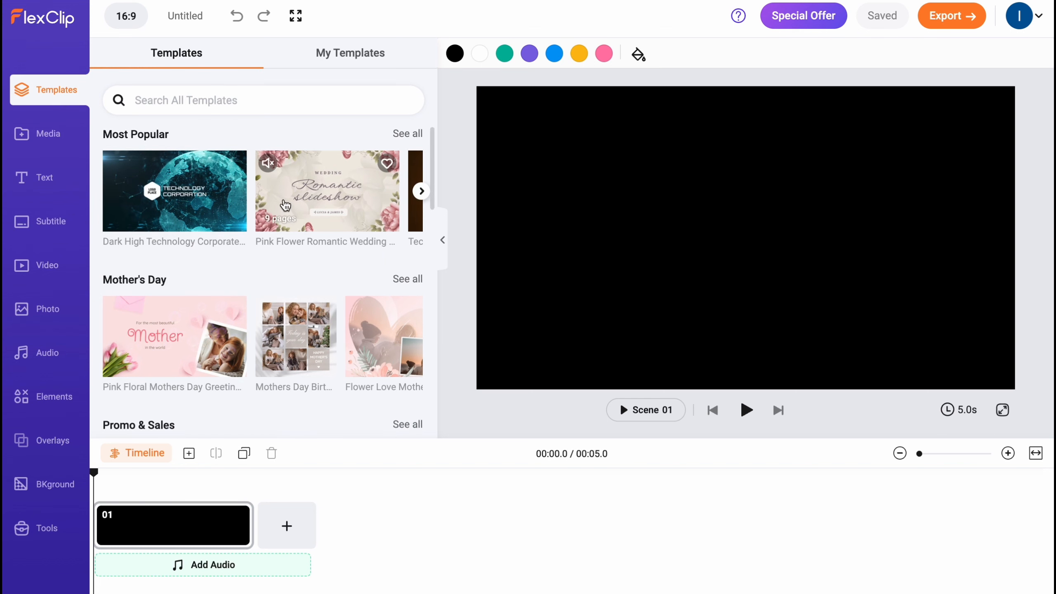
{"action": "scroll", "coordinate": [287, 212], "scroll_direction": "down", "scroll_amount": 8}
{"action": "scroll", "coordinate": [249, 233], "scroll_direction": "up", "scroll_amount": 3}
Step: Import the image ts.jpeg from the Desktop folder into the project media
{"action": "left_click", "coordinate": [22, 134]}
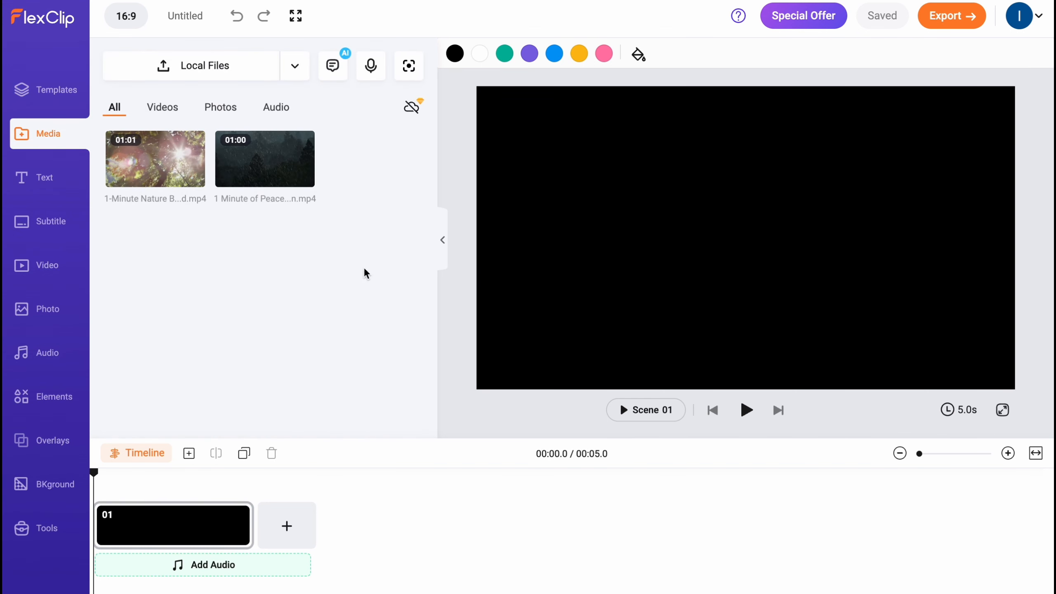
{"action": "mouse_move", "coordinate": [312, 178]}
{"action": "left_click", "coordinate": [207, 68]}
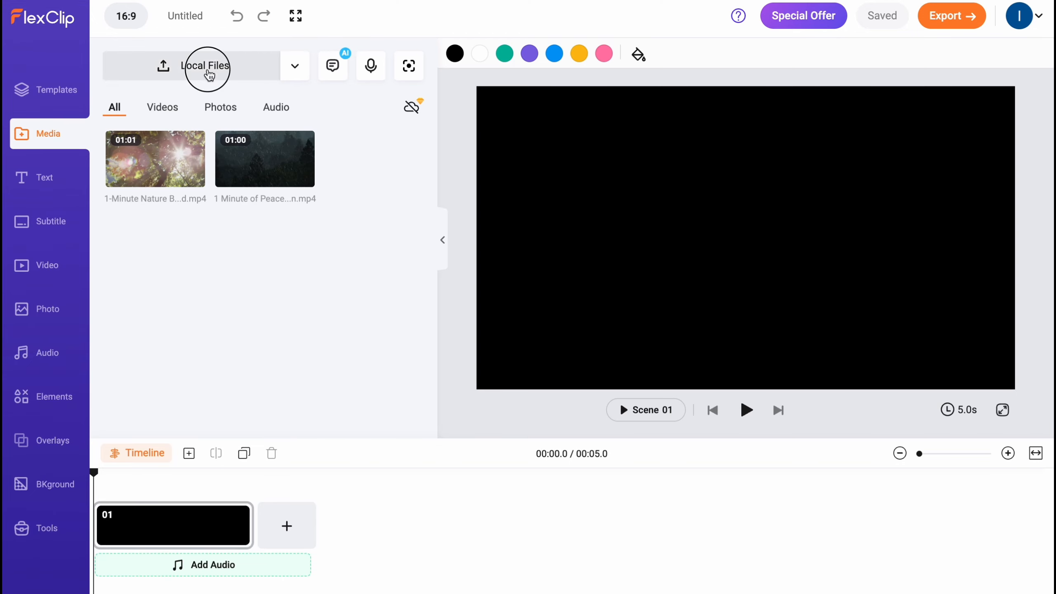
{"action": "left_click", "coordinate": [380, 186]}
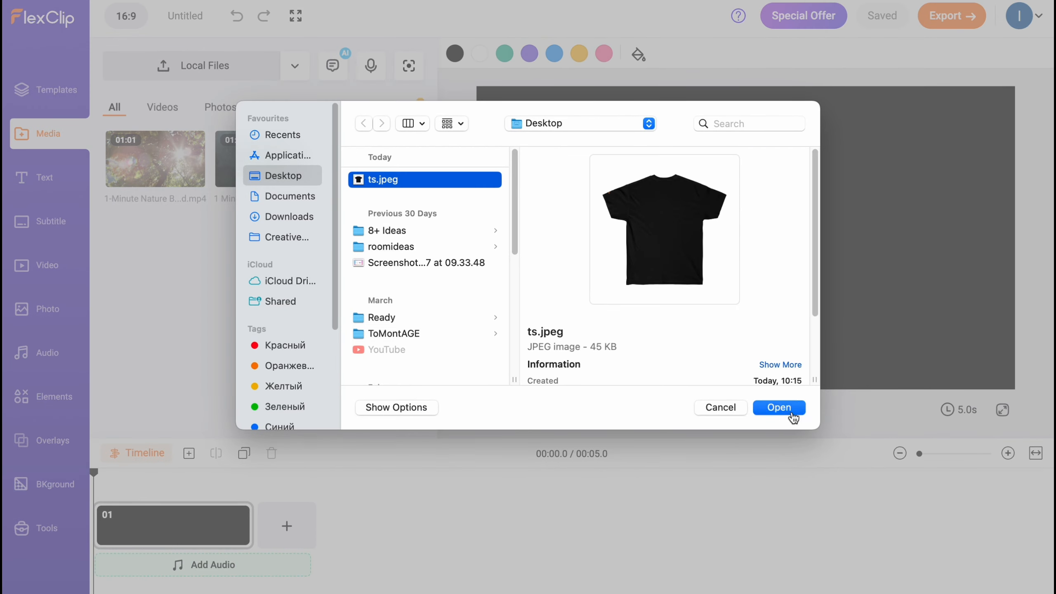
{"action": "left_click", "coordinate": [790, 411]}
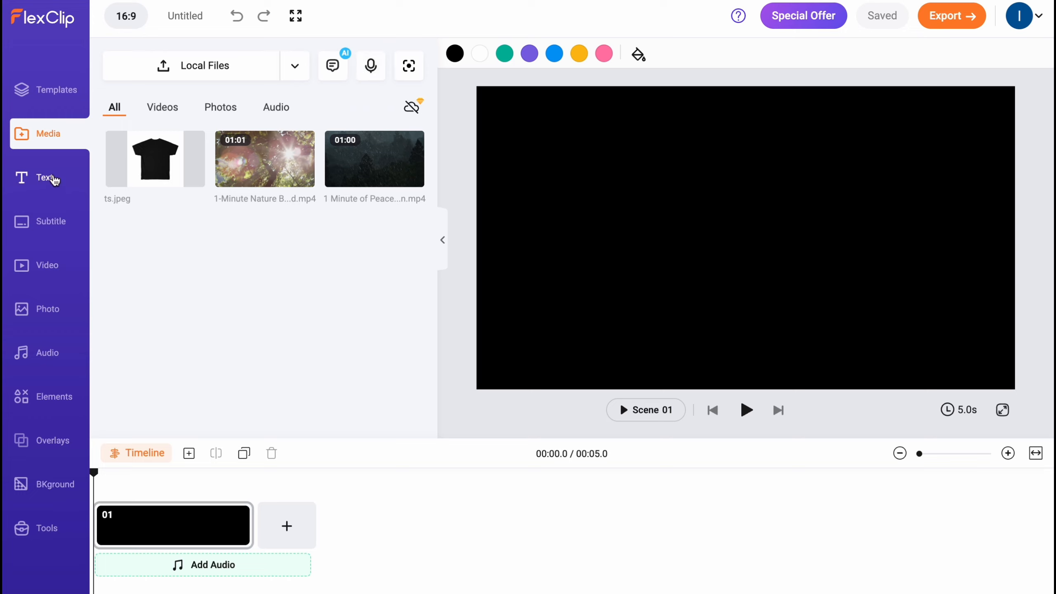
Step: Examine the text presets, including Modern Titles, Text Styles, Social Media, Lower Thirds and Wedding Titles
{"action": "left_click", "coordinate": [54, 175]}
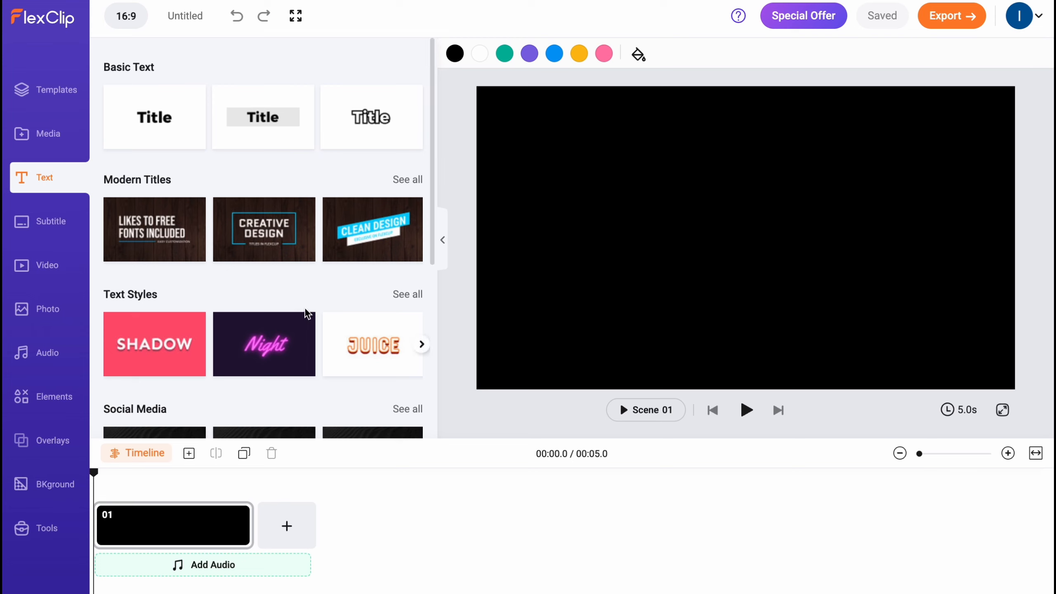
{"action": "scroll", "coordinate": [306, 313], "scroll_direction": "down", "scroll_amount": 1}
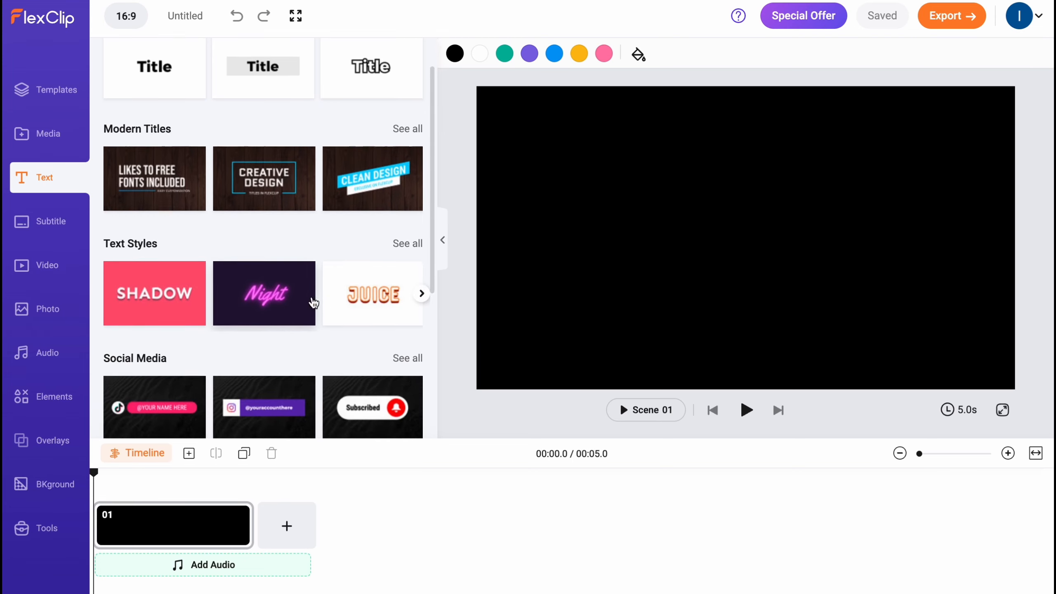
{"action": "scroll", "coordinate": [314, 303], "scroll_direction": "down", "scroll_amount": 3}
{"action": "scroll", "coordinate": [265, 284], "scroll_direction": "down", "scroll_amount": 2}
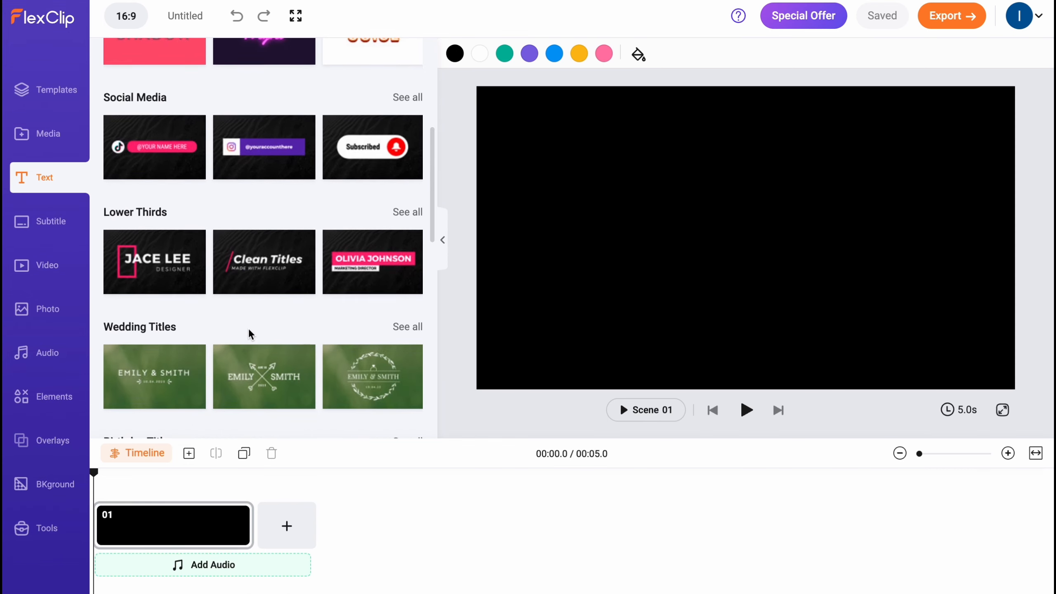
{"action": "scroll", "coordinate": [252, 335], "scroll_direction": "down", "scroll_amount": 3}
Step: View the subtitle options and open the stock video library
{"action": "left_click", "coordinate": [55, 221]}
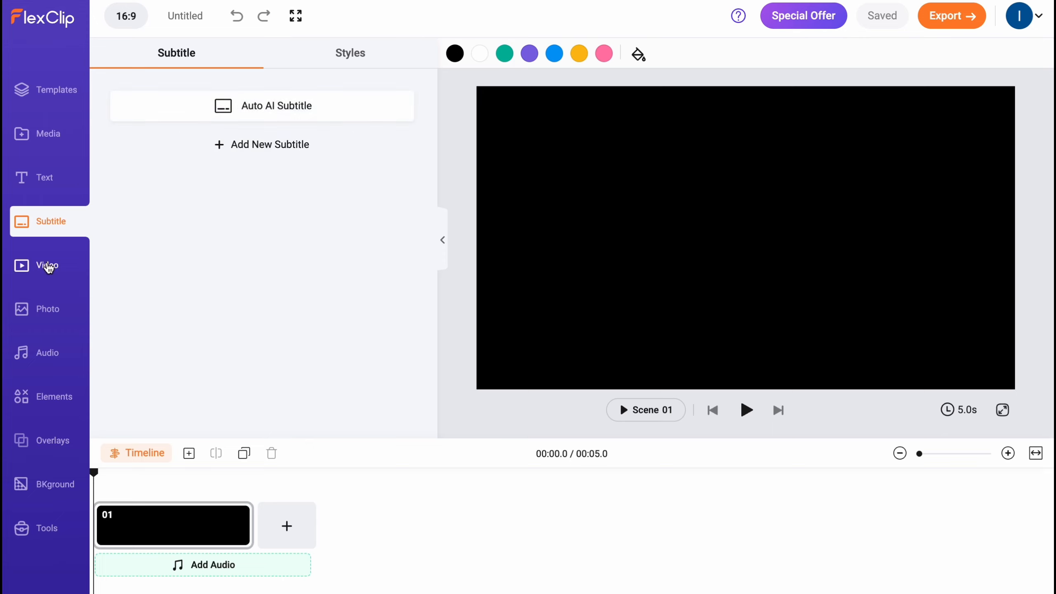
{"action": "left_click", "coordinate": [48, 266]}
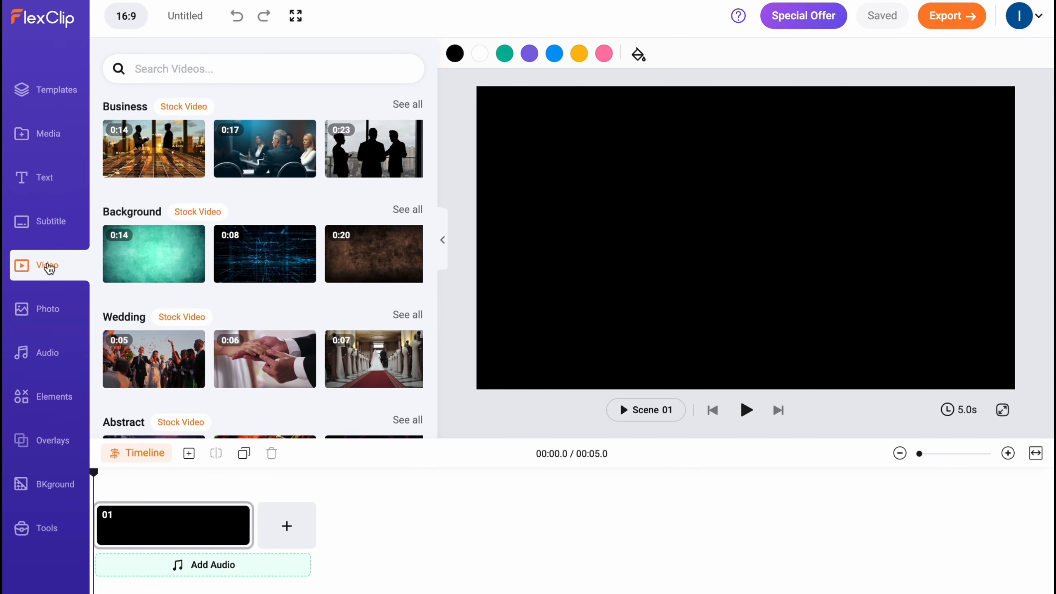
Step: View the stock photo, audio, elements and overlays libraries
{"action": "left_click", "coordinate": [38, 319]}
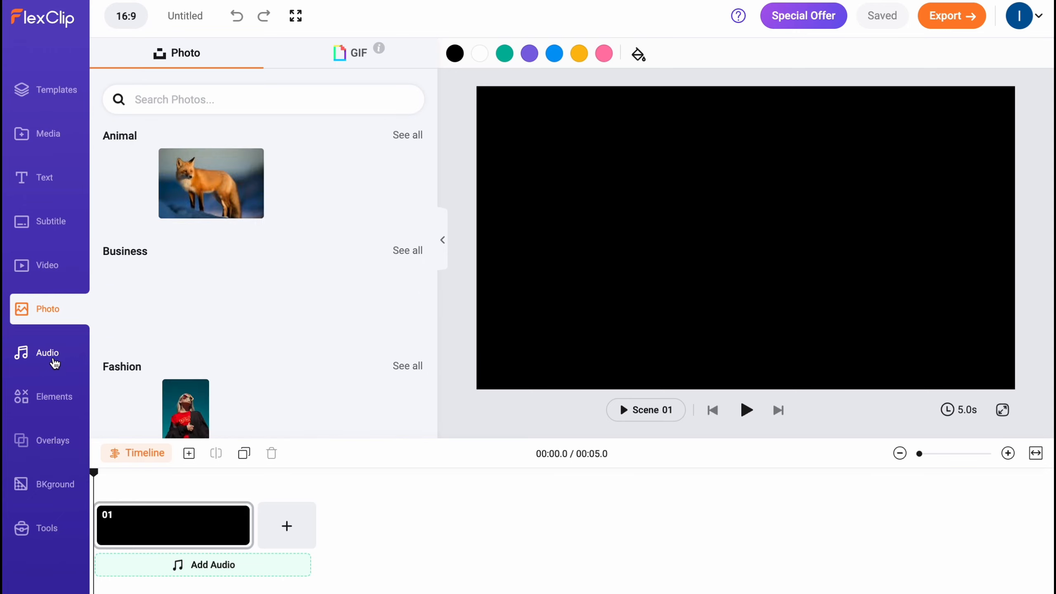
{"action": "left_click", "coordinate": [55, 364]}
{"action": "left_click", "coordinate": [52, 398]}
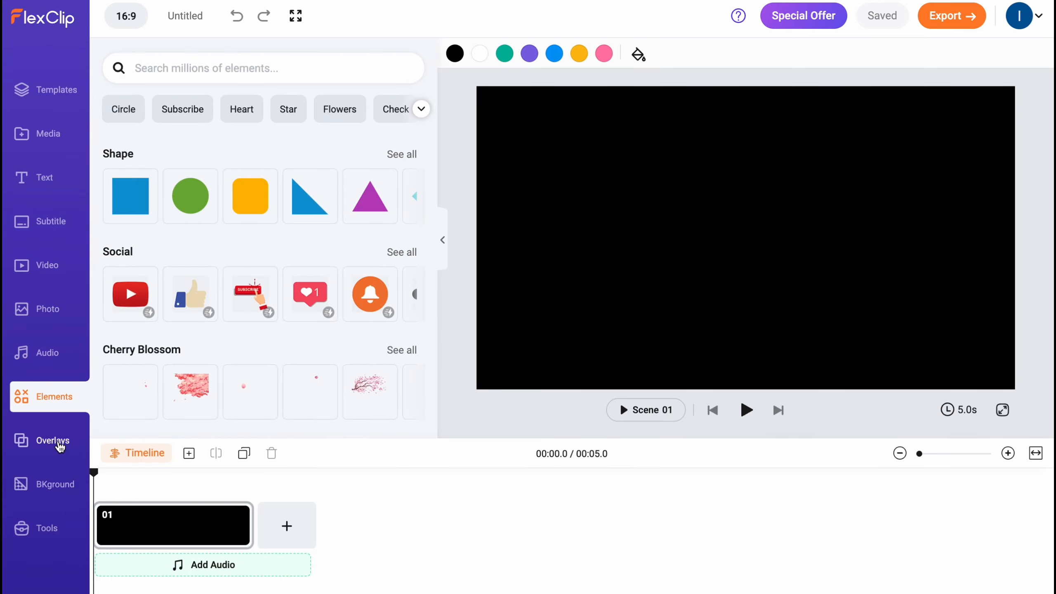
{"action": "left_click", "coordinate": [60, 445]}
Step: Browse the element categories such as Shape, Social and Mask & Frame, and the overlay categories down to Big Title Overlays
{"action": "left_click", "coordinate": [50, 399]}
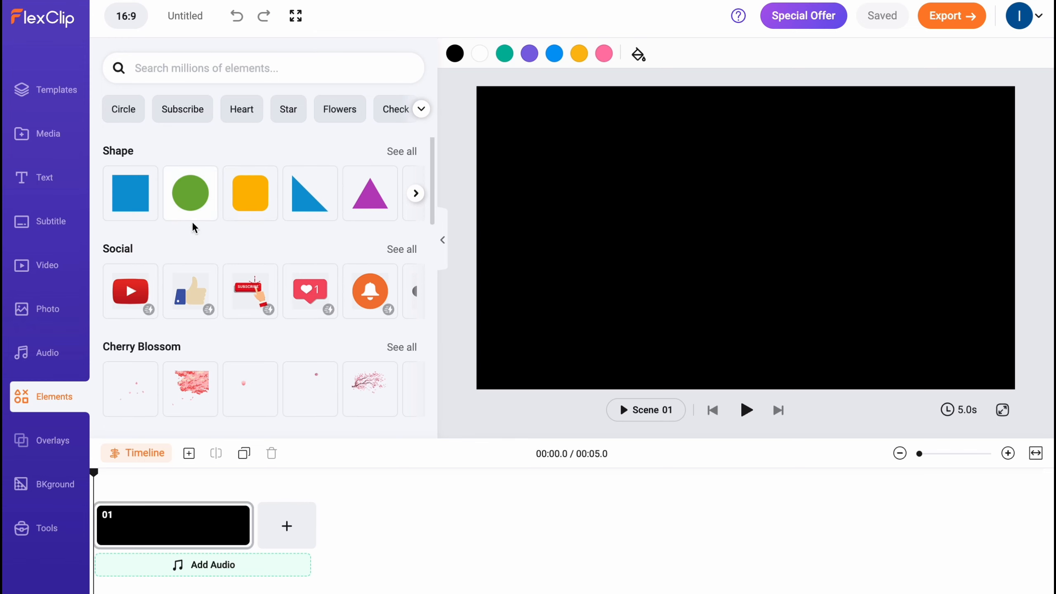
{"action": "scroll", "coordinate": [198, 250], "scroll_direction": "down", "scroll_amount": 2}
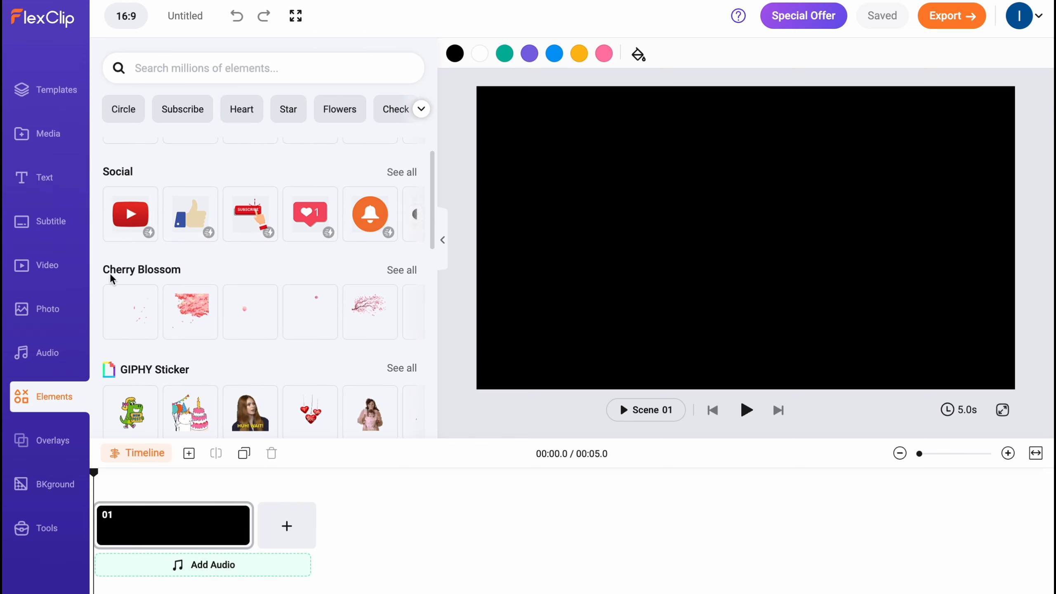
{"action": "scroll", "coordinate": [199, 270], "scroll_direction": "down", "scroll_amount": 5}
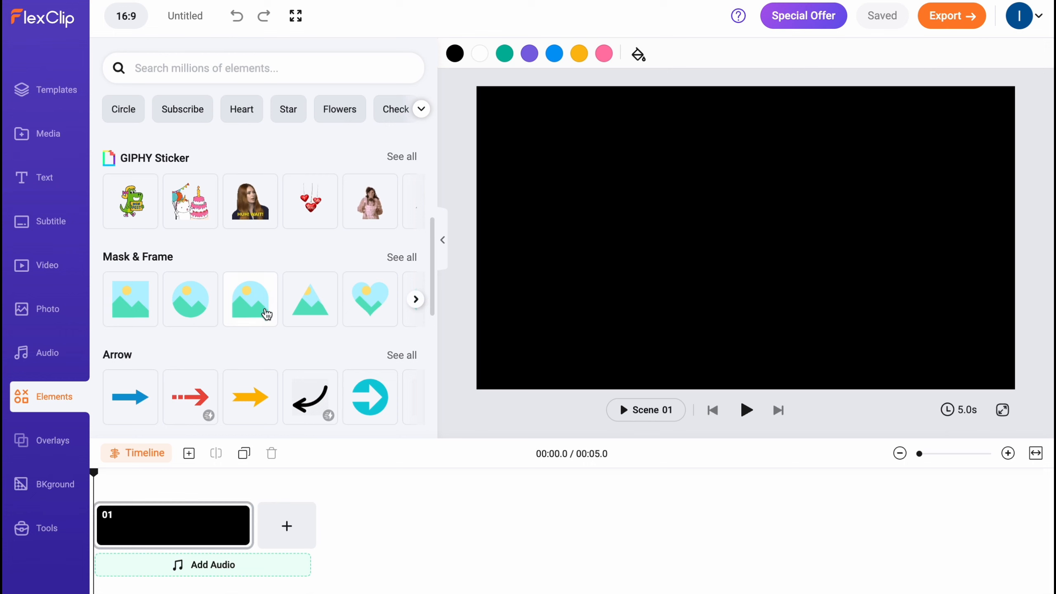
{"action": "scroll", "coordinate": [250, 310], "scroll_direction": "down", "scroll_amount": 1}
{"action": "left_click", "coordinate": [67, 444]}
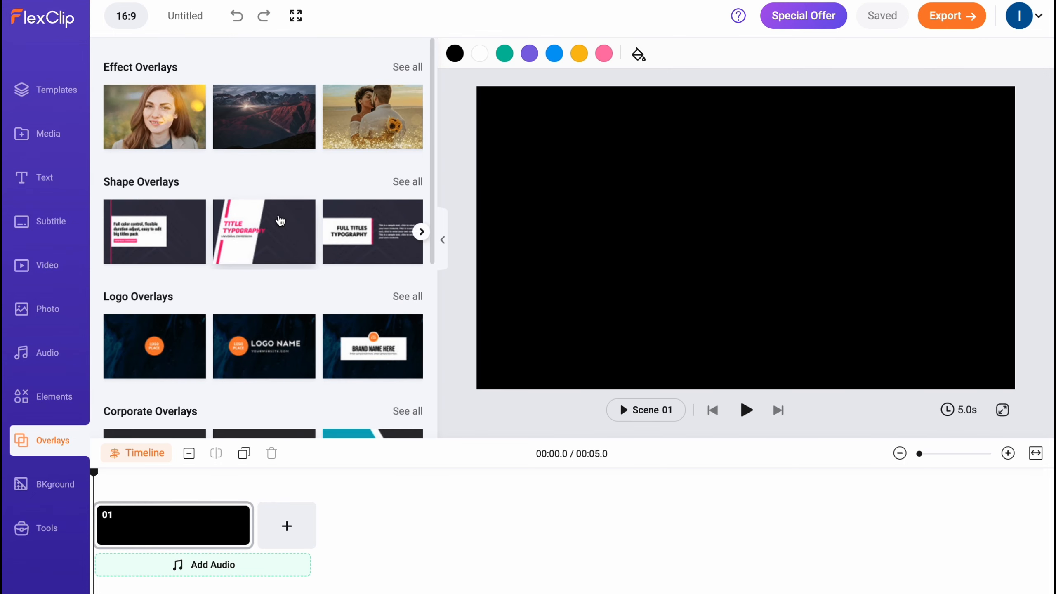
{"action": "scroll", "coordinate": [281, 229], "scroll_direction": "down", "scroll_amount": 7}
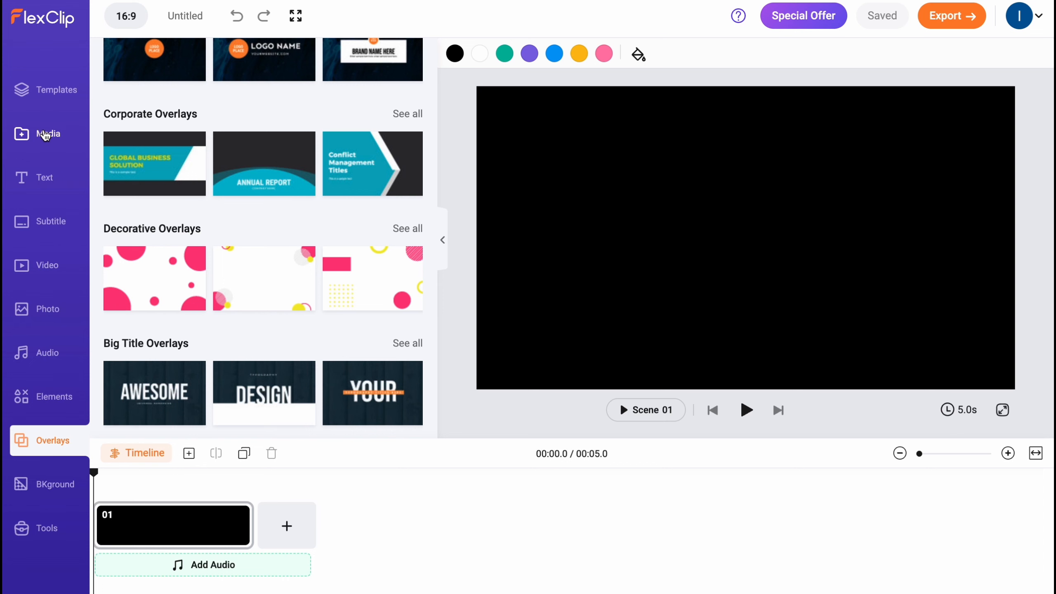
Step: Place the imported 1-Minute Nature video on the timeline as scene 01 and the 1 Minute of Peace video after it as scene 02
{"action": "left_click", "coordinate": [45, 134]}
{"action": "mouse_move", "coordinate": [368, 170]}
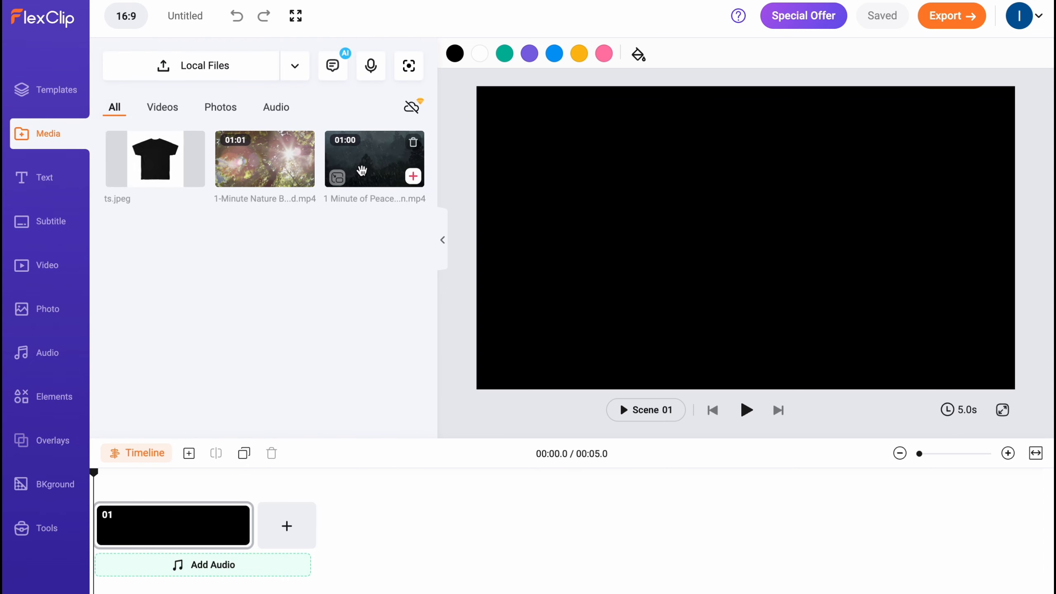
{"action": "left_click_drag", "start_coordinate": [264, 166], "coordinate": [99, 532]}
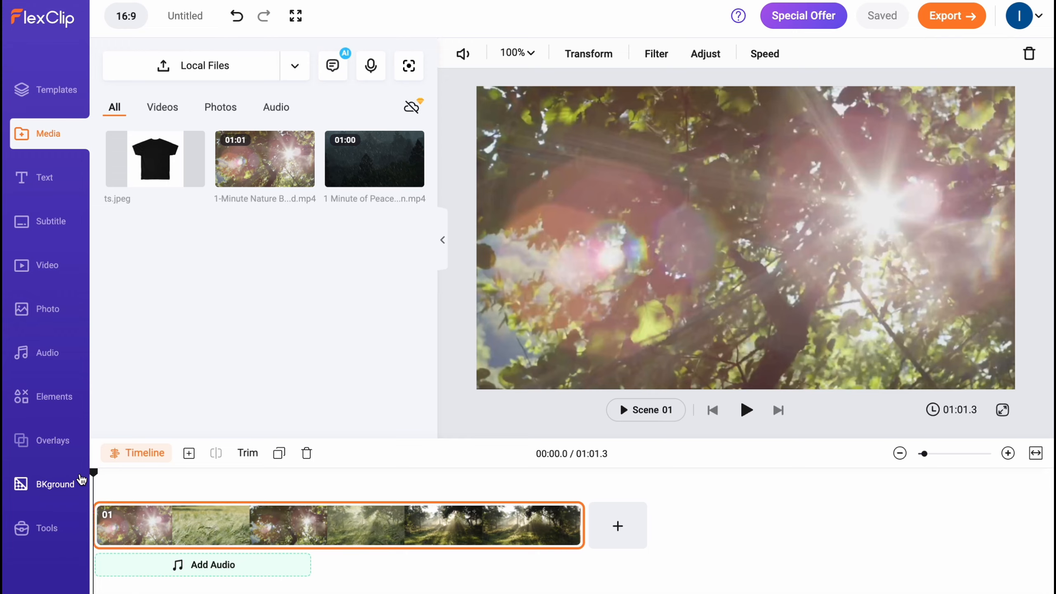
{"action": "key", "text": "space"}
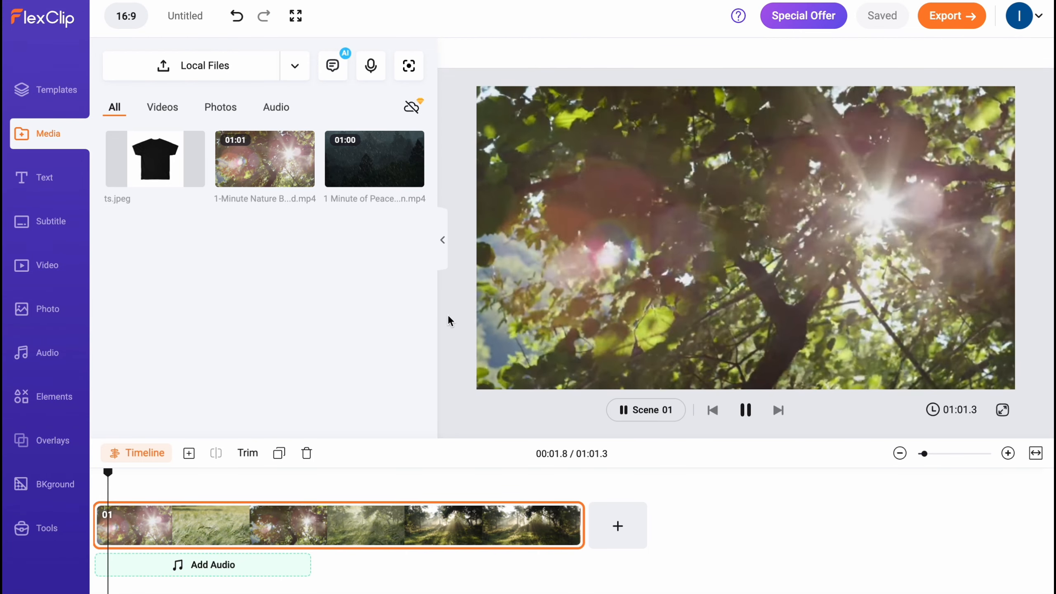
{"action": "key", "text": "space"}
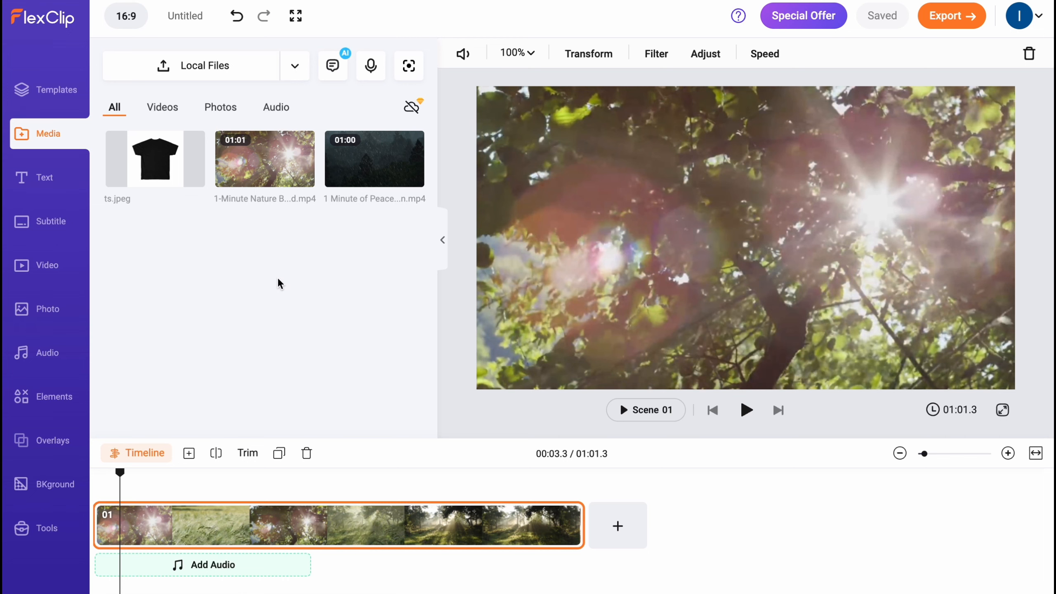
{"action": "left_click_drag", "start_coordinate": [339, 165], "coordinate": [593, 537]}
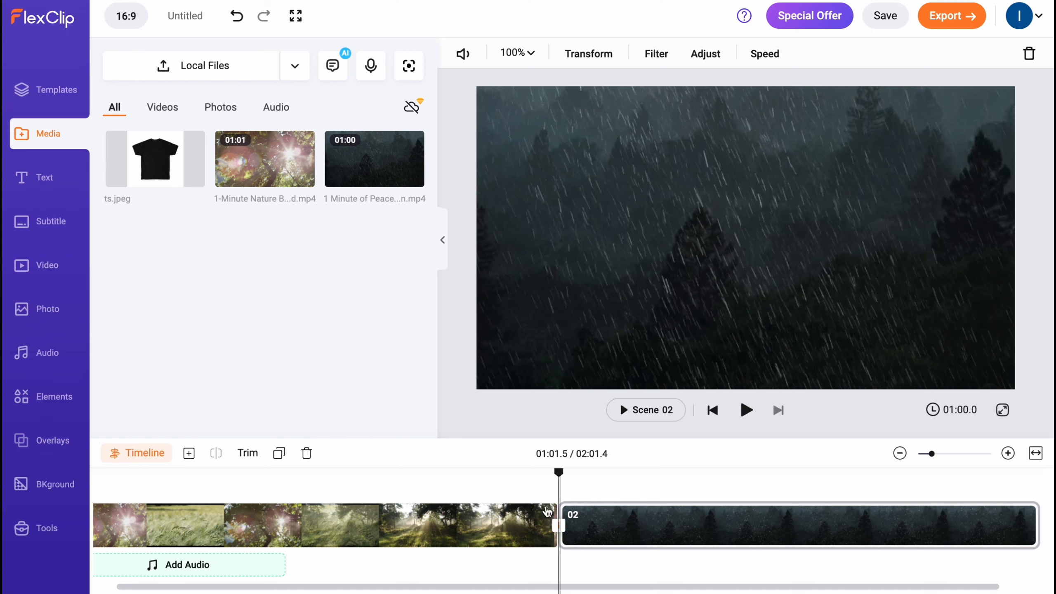
Step: Apply a Blur transition between scenes 01 and 02, lengthen its duration and preview it
{"action": "left_click", "coordinate": [496, 483]}
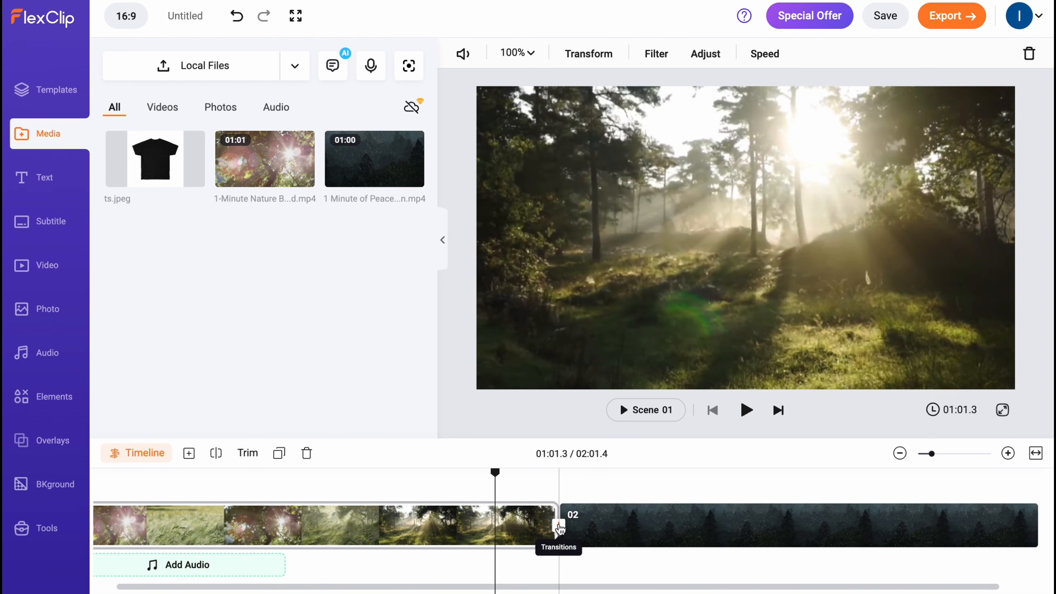
{"action": "left_click", "coordinate": [560, 526]}
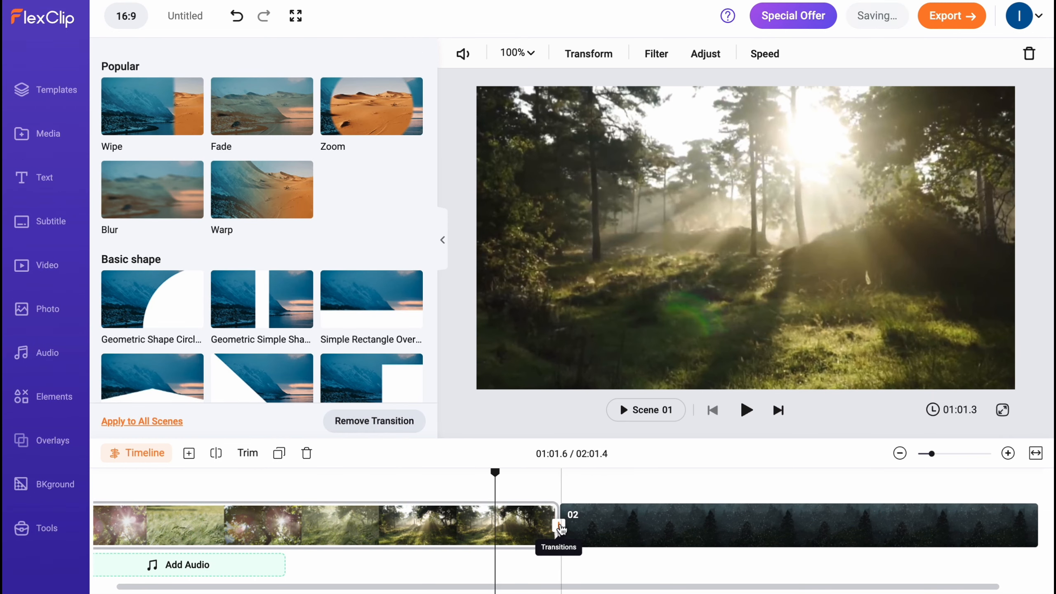
{"action": "left_click", "coordinate": [268, 201]}
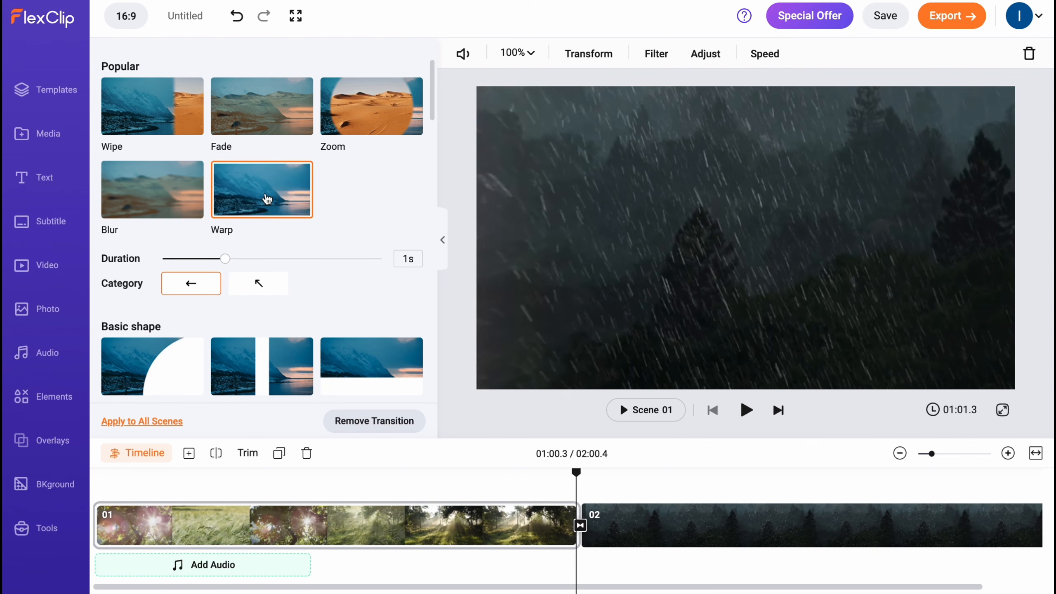
{"action": "left_click", "coordinate": [138, 198]}
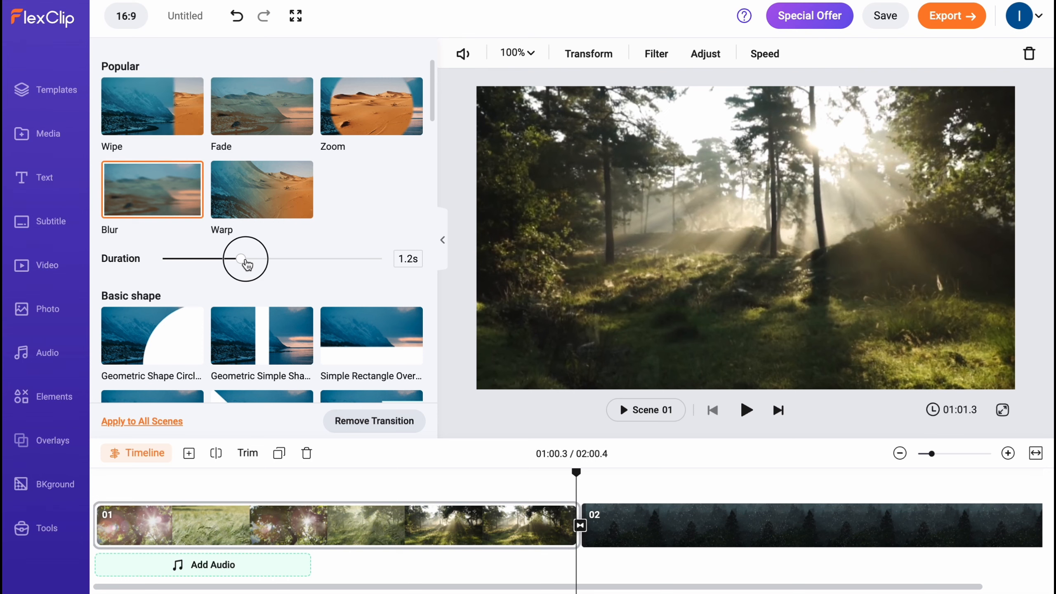
{"action": "key", "text": "space"}
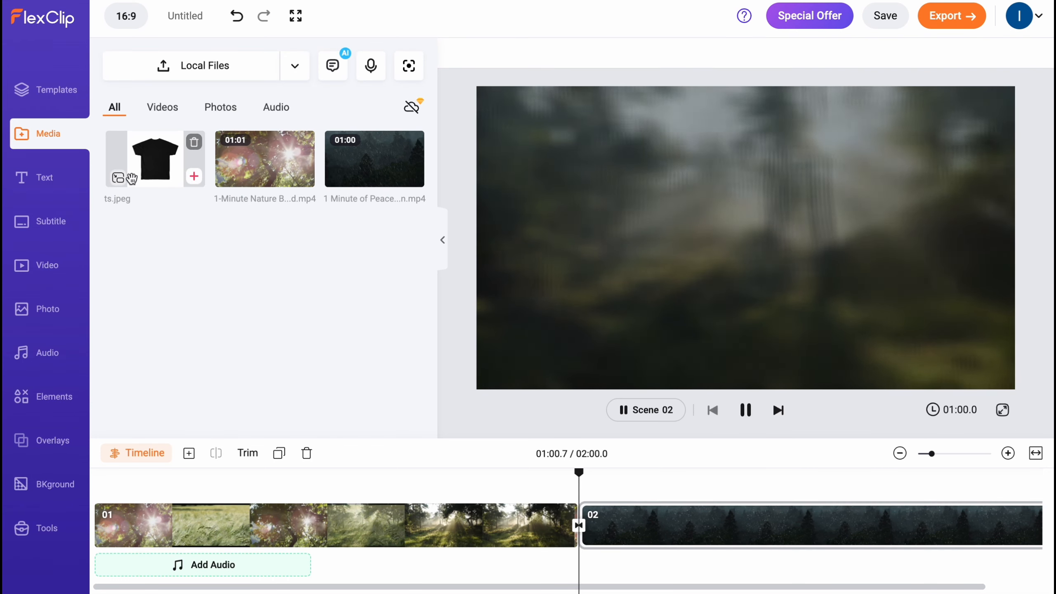
{"action": "key", "text": "space"}
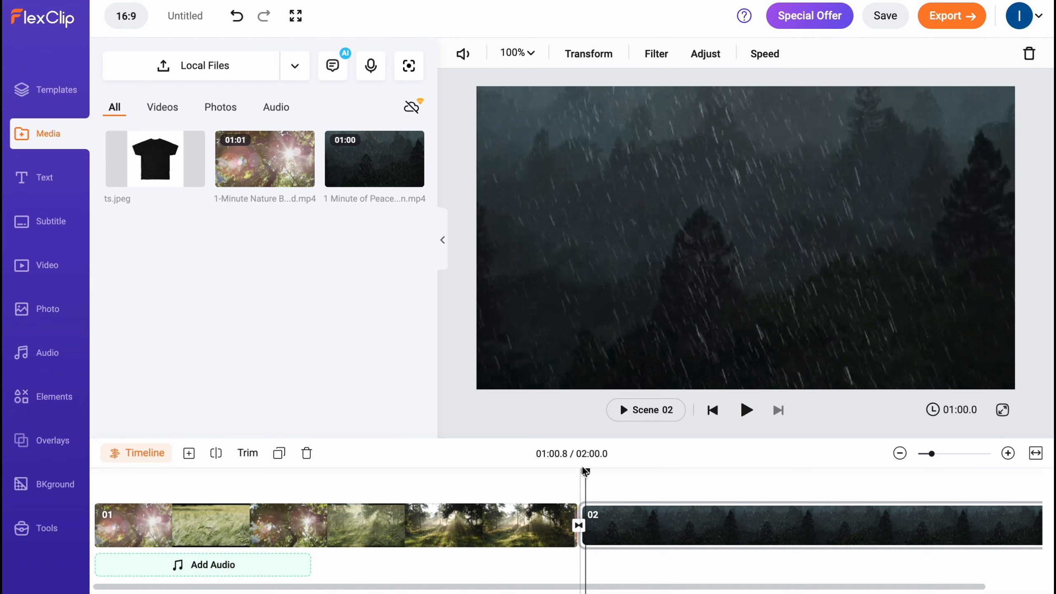
Step: Trim scene 01 and scene 02 on the timeline to 5.0 s each
{"action": "left_click_drag", "start_coordinate": [588, 474], "coordinate": [19, 465]}
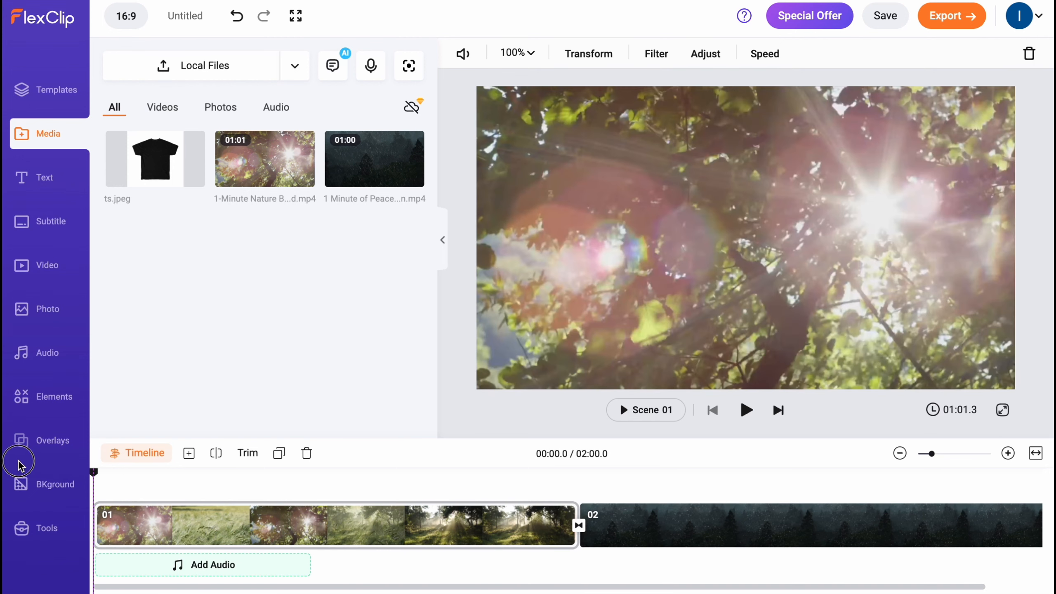
{"action": "left_click", "coordinate": [395, 528]}
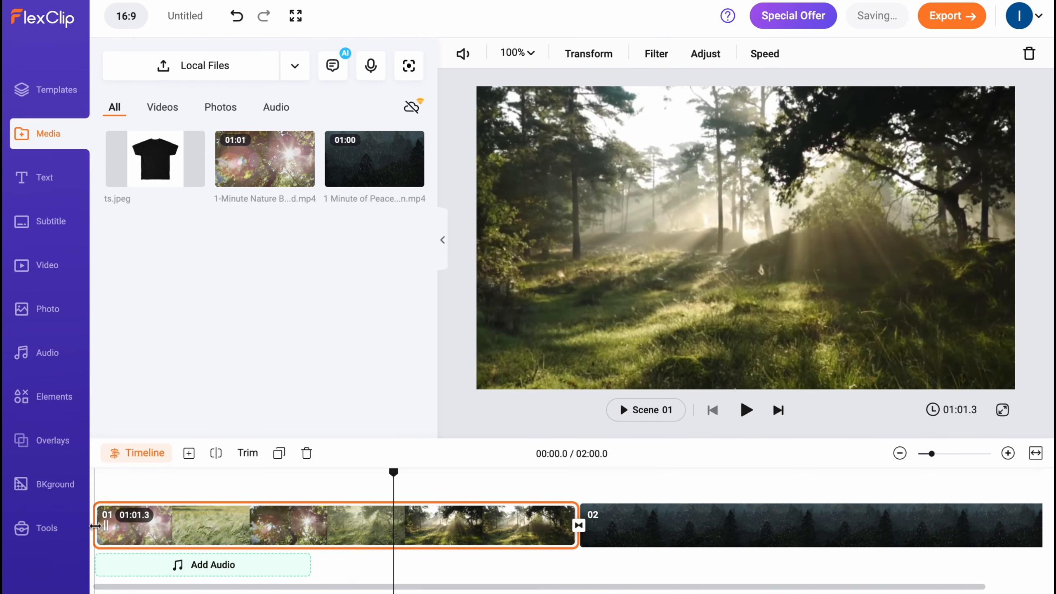
{"action": "left_click_drag", "start_coordinate": [95, 527], "coordinate": [159, 549]}
{"action": "left_click", "coordinate": [392, 523]}
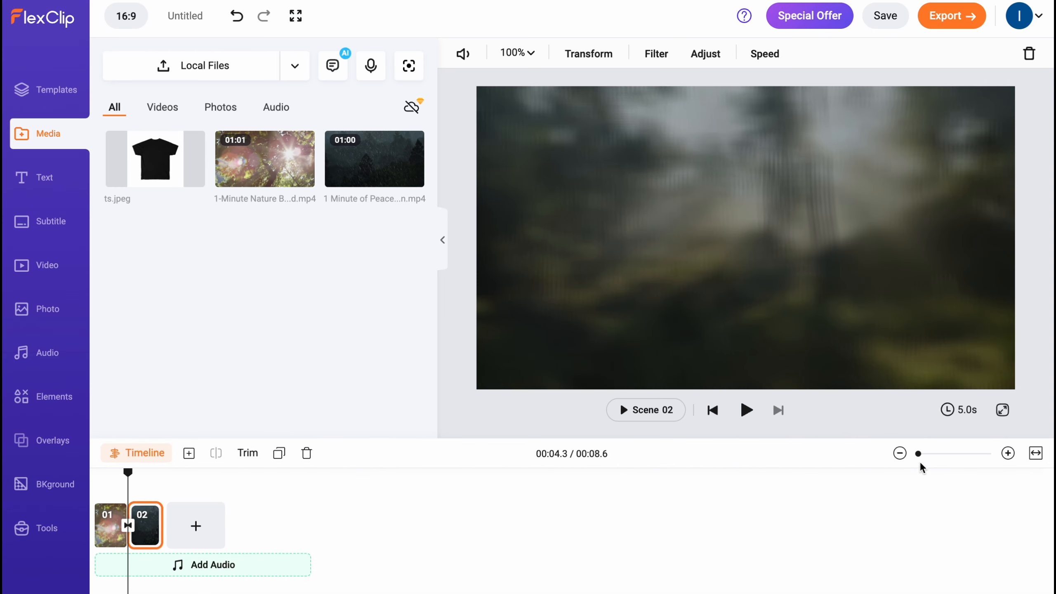
Step: Play the trimmed two-scene project from the beginning and return the playhead to the start
{"action": "mouse_move", "coordinate": [919, 455]}
{"action": "left_mouse_down"}
{"action": "mouse_move", "coordinate": [953, 457]}
{"action": "mouse_move", "coordinate": [934, 457]}
{"action": "left_mouse_up"}
{"action": "left_click", "coordinate": [901, 454]}
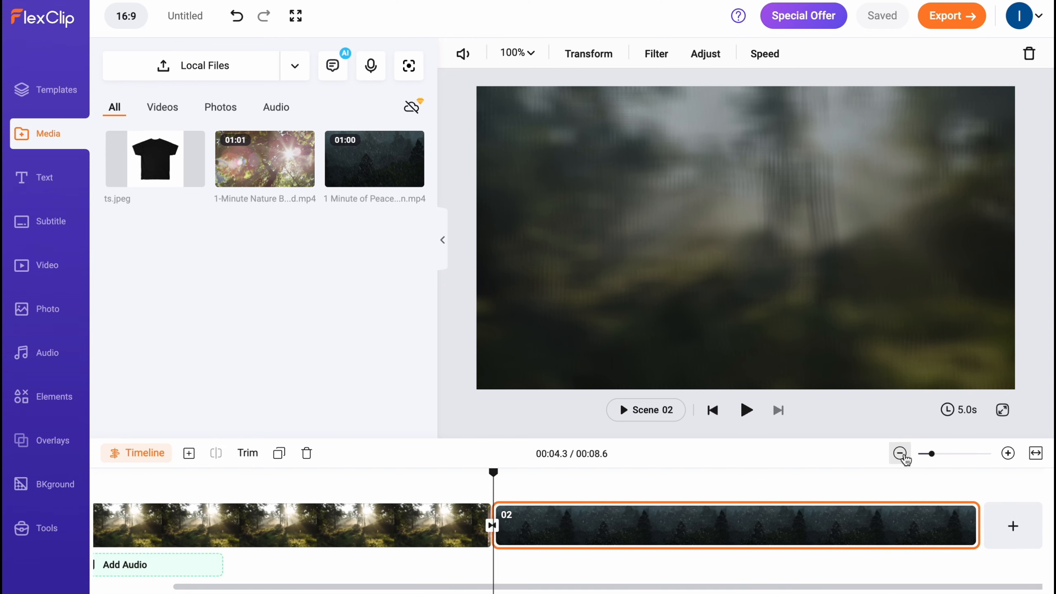
{"action": "left_click_drag", "start_coordinate": [493, 473], "coordinate": [12, 479]}
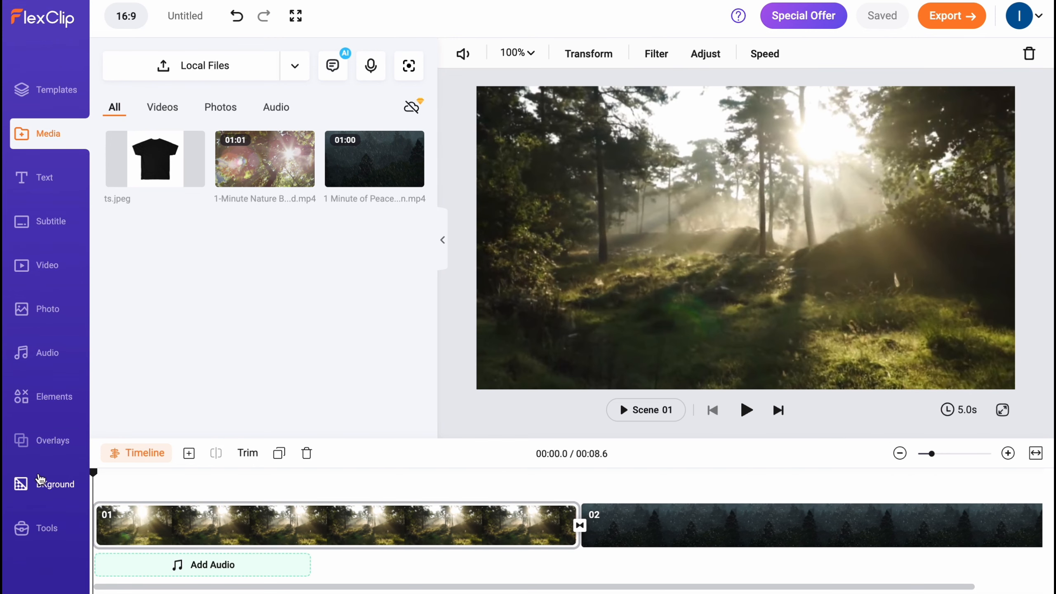
{"action": "key", "text": "space"}
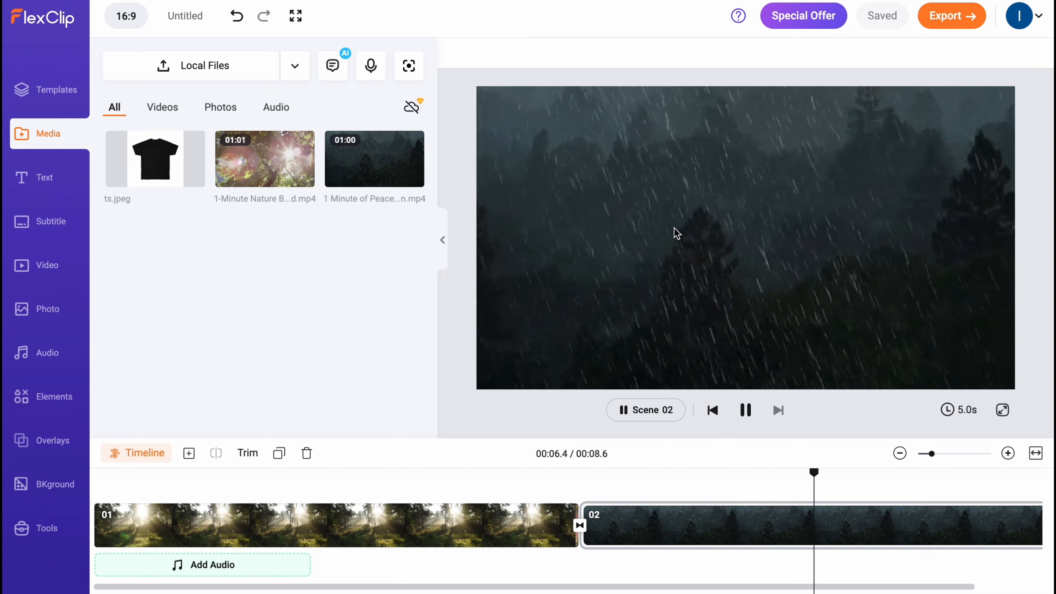
{"action": "left_click", "coordinate": [868, 479]}
{"action": "left_click_drag", "start_coordinate": [868, 479], "coordinate": [31, 456]}
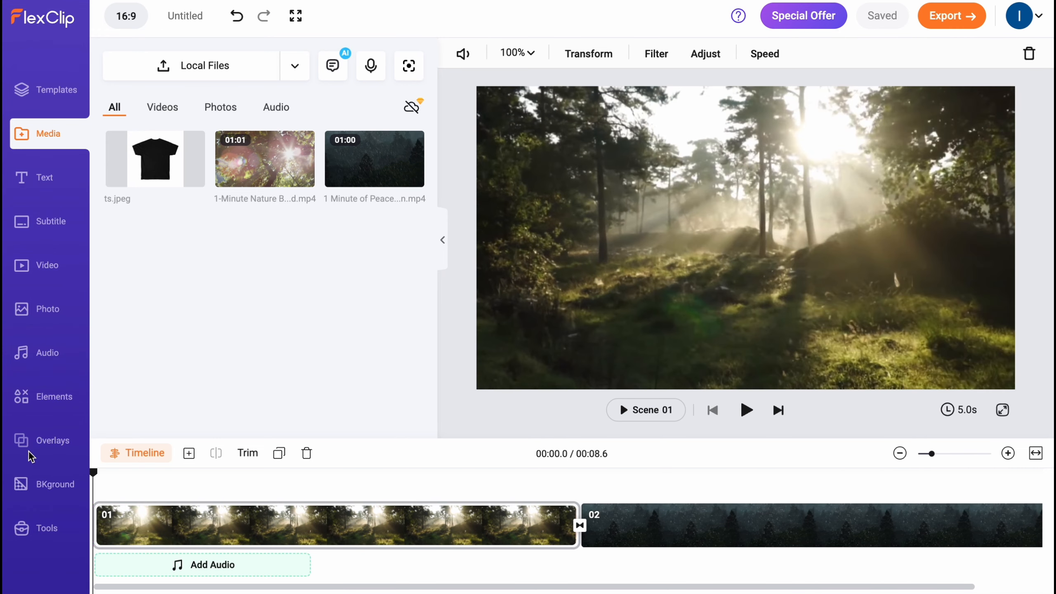
Step: Add the plain Basic Text title to scene 01 and extend its duration to the end of the scene
{"action": "left_click", "coordinate": [34, 178]}
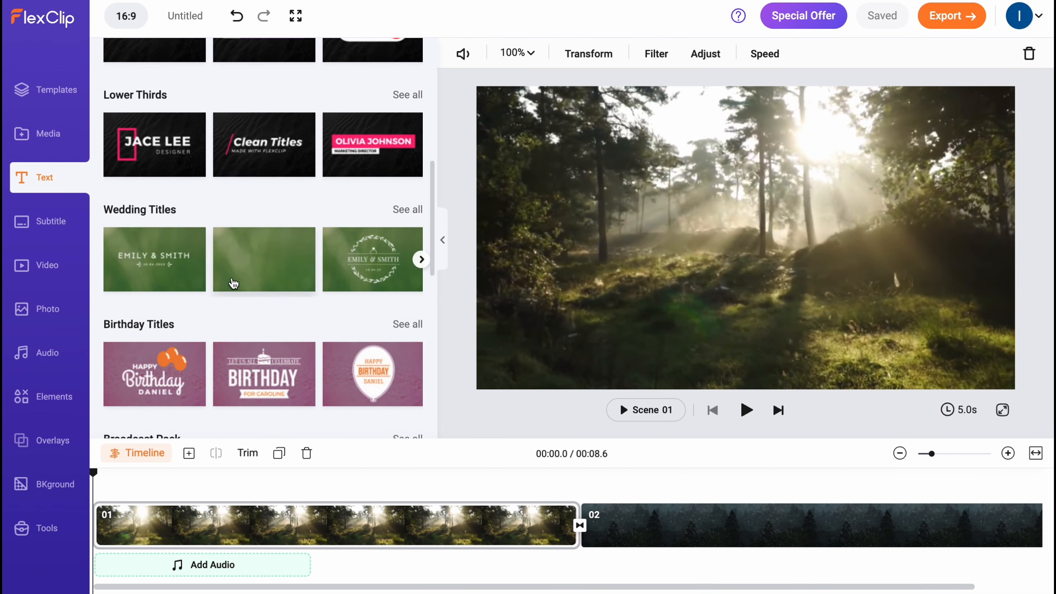
{"action": "scroll", "coordinate": [262, 347], "scroll_direction": "down", "scroll_amount": 4}
{"action": "scroll", "coordinate": [231, 276], "scroll_direction": "up", "scroll_amount": 6}
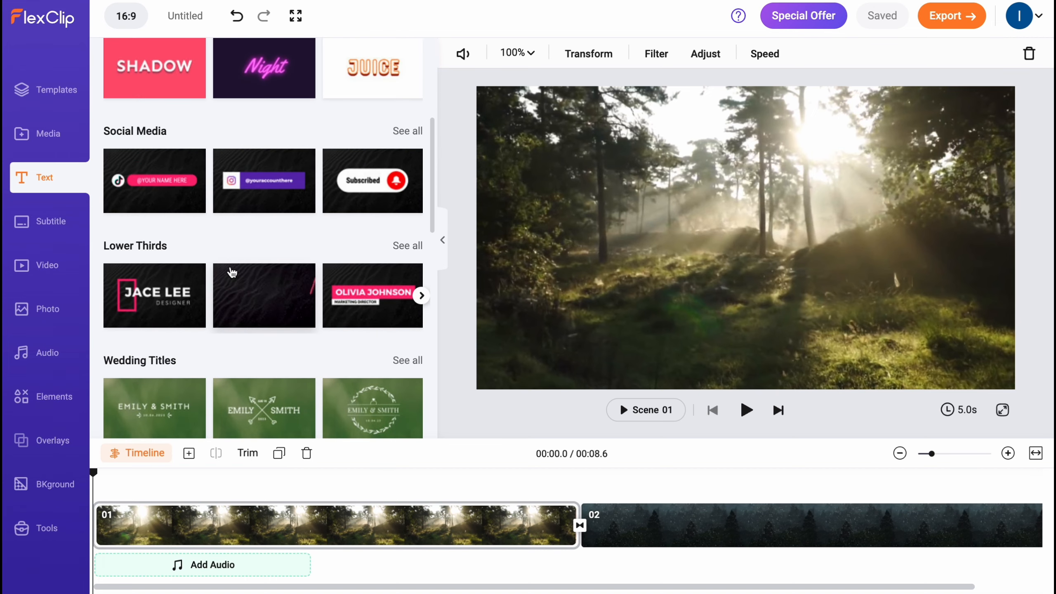
{"action": "scroll", "coordinate": [231, 268], "scroll_direction": "up", "scroll_amount": 3}
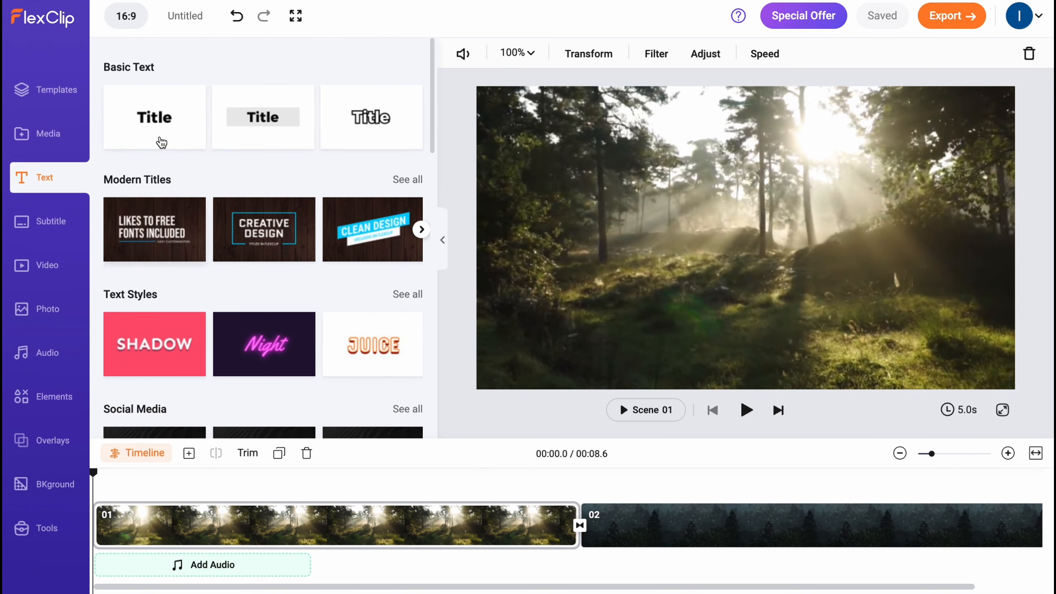
{"action": "left_click_drag", "start_coordinate": [187, 512], "coordinate": [146, 493]}
{"action": "left_click", "coordinate": [155, 120]}
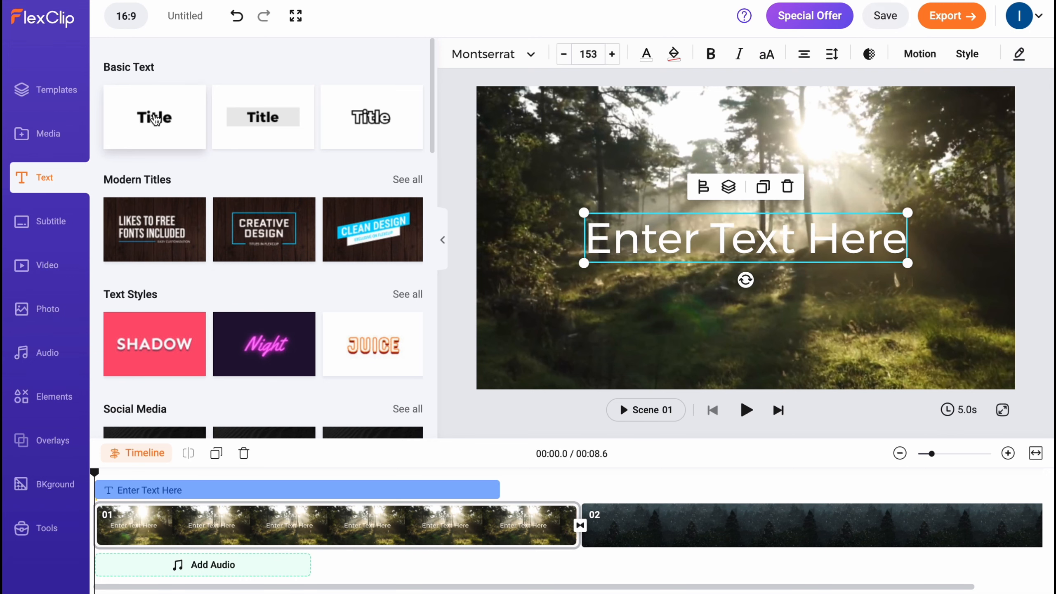
{"action": "left_click_drag", "start_coordinate": [501, 490], "coordinate": [578, 491]}
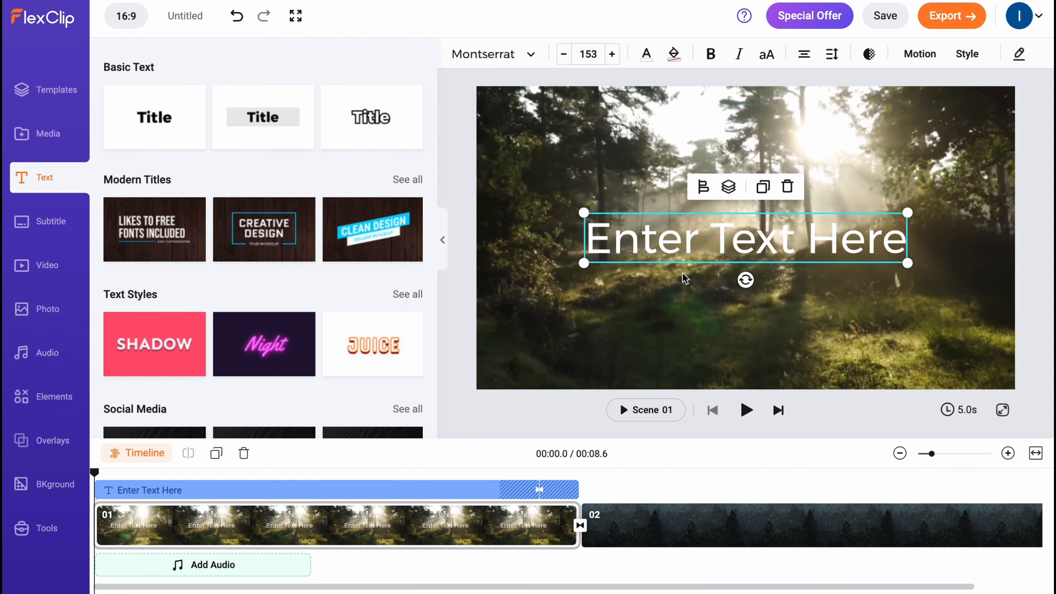
Step: Replace the title's placeholder text with "sunny weather" and apply the Glow style
{"action": "double_click", "coordinate": [729, 242]}
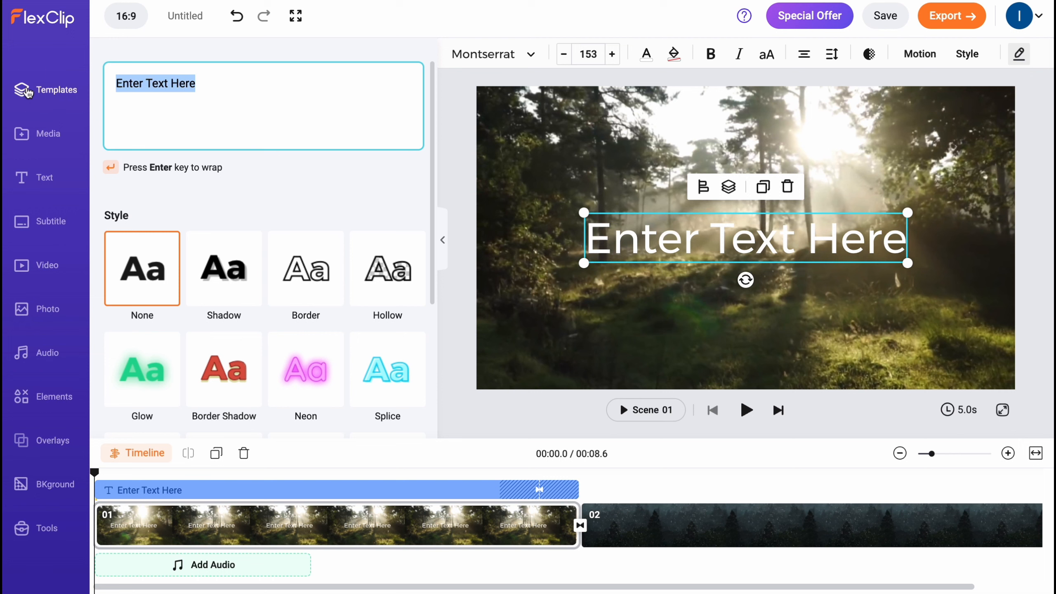
{"action": "type", "text": "ыгг"}
{"action": "key", "text": "ctrl+space"}
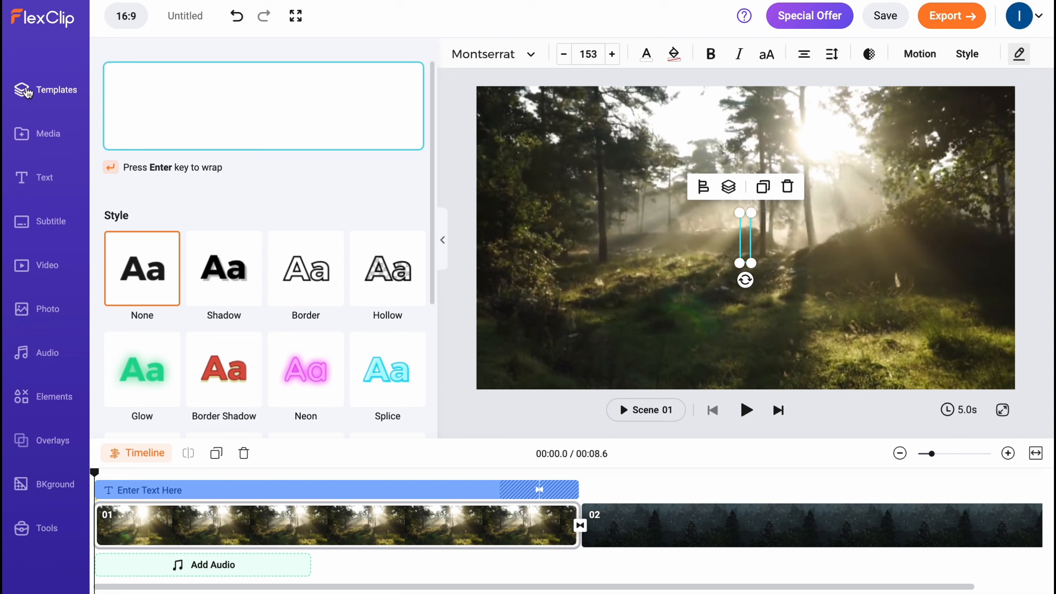
{"action": "type", "text": "sunny "}
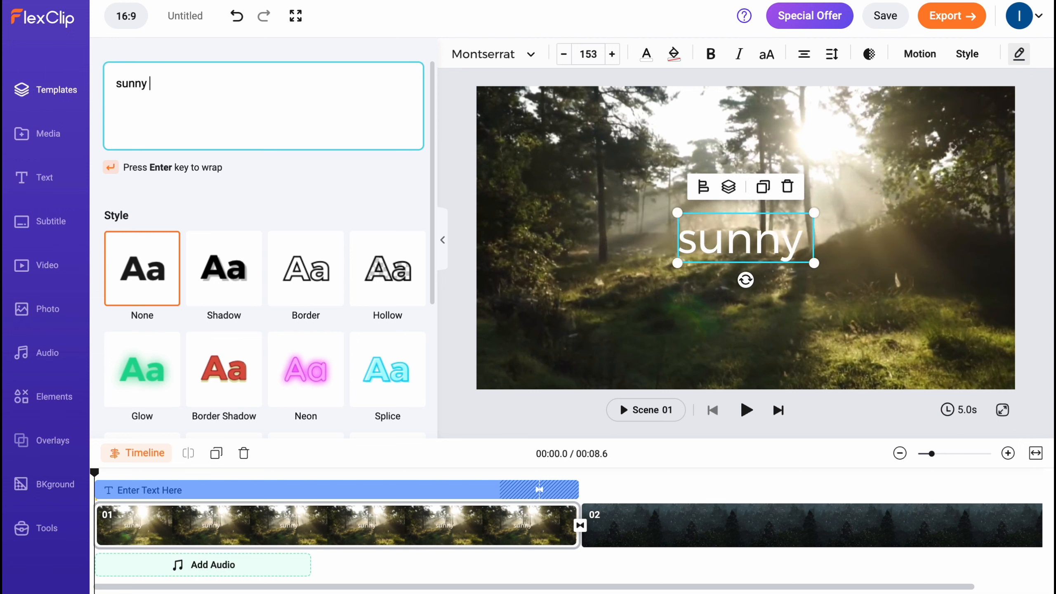
{"action": "type", "text": "weather"}
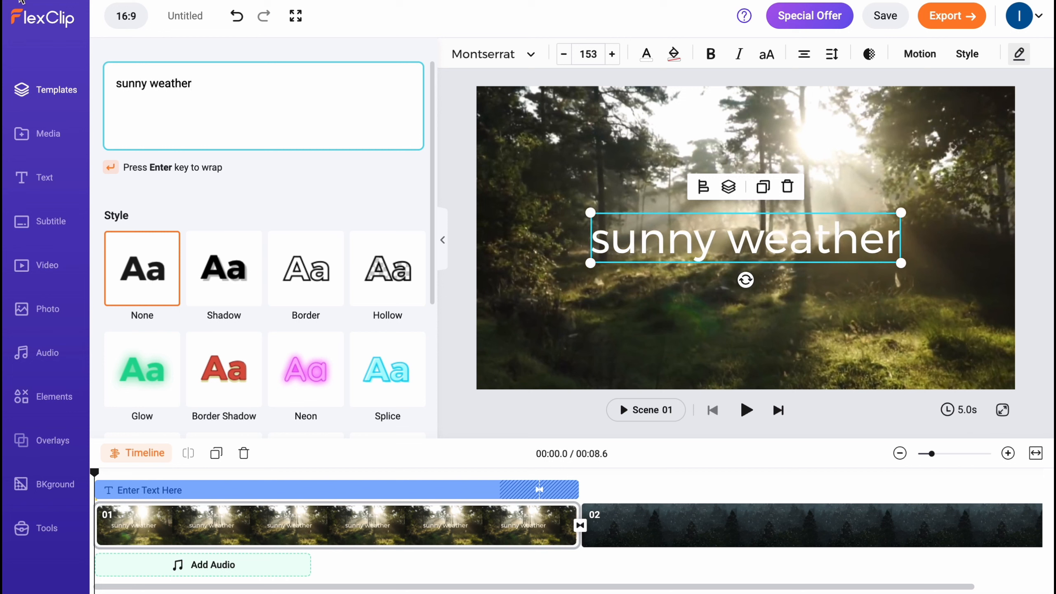
{"action": "left_click", "coordinate": [150, 368]}
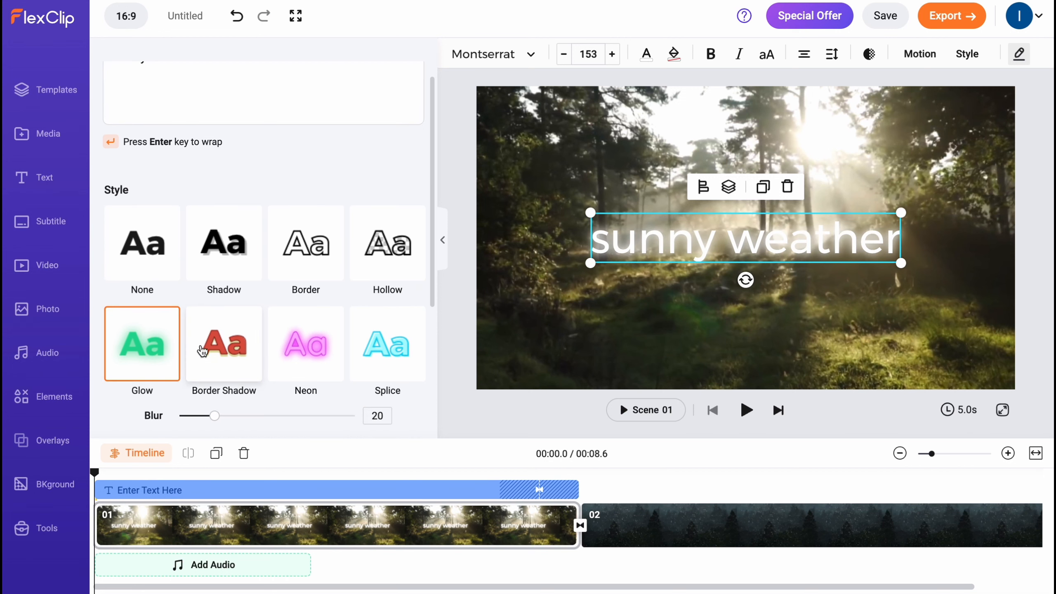
Step: Set the Glow blur of the "sunny weather" title to 50 and play the project from the beginning
{"action": "left_click_drag", "start_coordinate": [214, 416], "coordinate": [266, 415]}
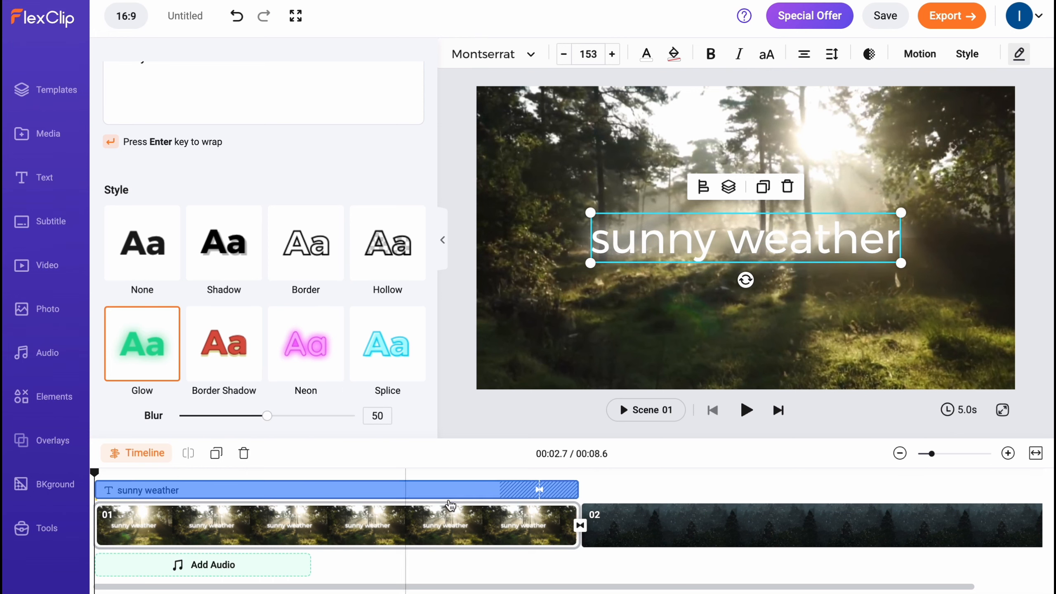
{"action": "left_click", "coordinate": [416, 470]}
{"action": "left_click_drag", "start_coordinate": [416, 471], "coordinate": [9, 514]}
{"action": "key", "text": "space"}
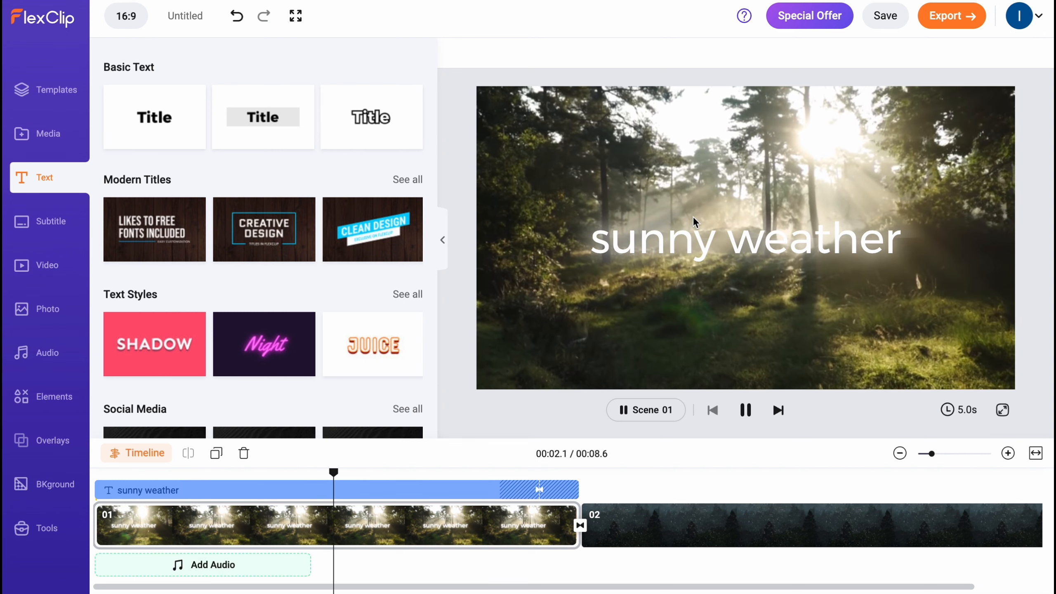
{"action": "left_click", "coordinate": [703, 238]}
Step: Add the plain Basic Text title at the start of scene 02 and extend its duration to the end of the scene
{"action": "left_click_drag", "start_coordinate": [700, 475], "coordinate": [580, 475]}
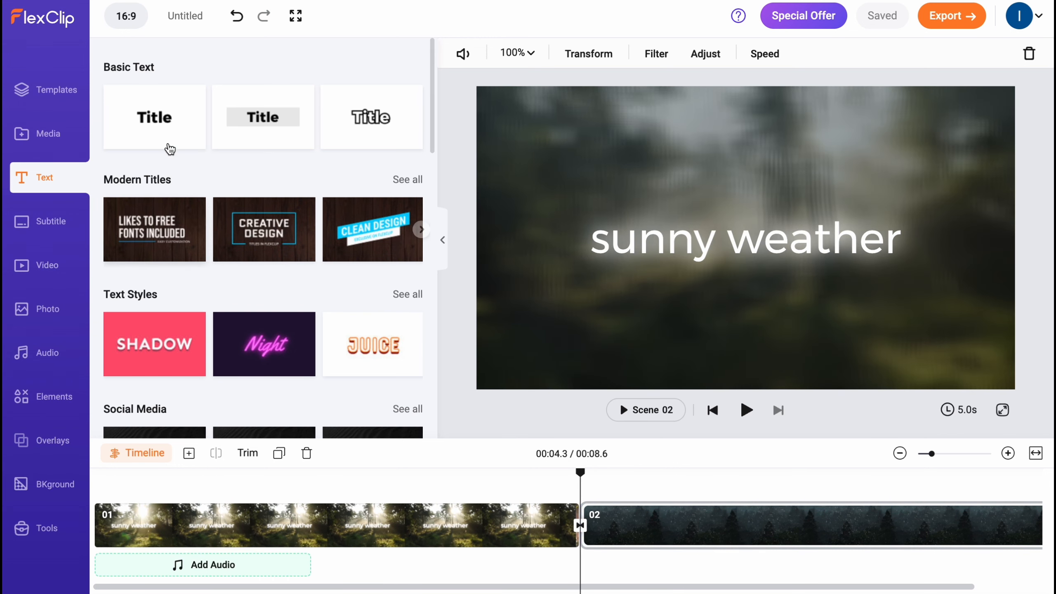
{"action": "left_click_drag", "start_coordinate": [170, 149], "coordinate": [590, 488]}
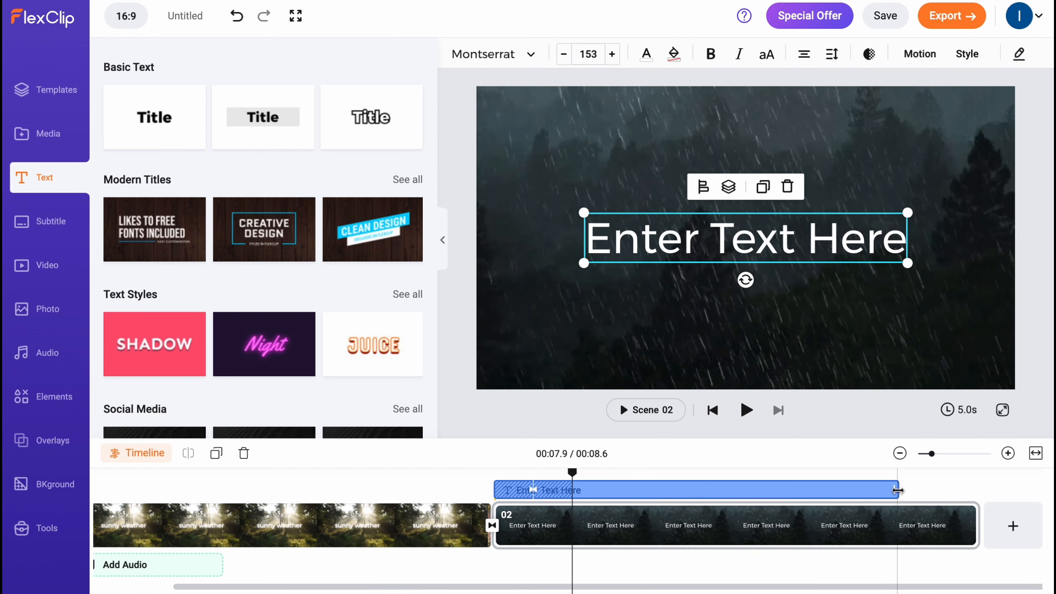
{"action": "left_click_drag", "start_coordinate": [899, 491], "coordinate": [973, 491]}
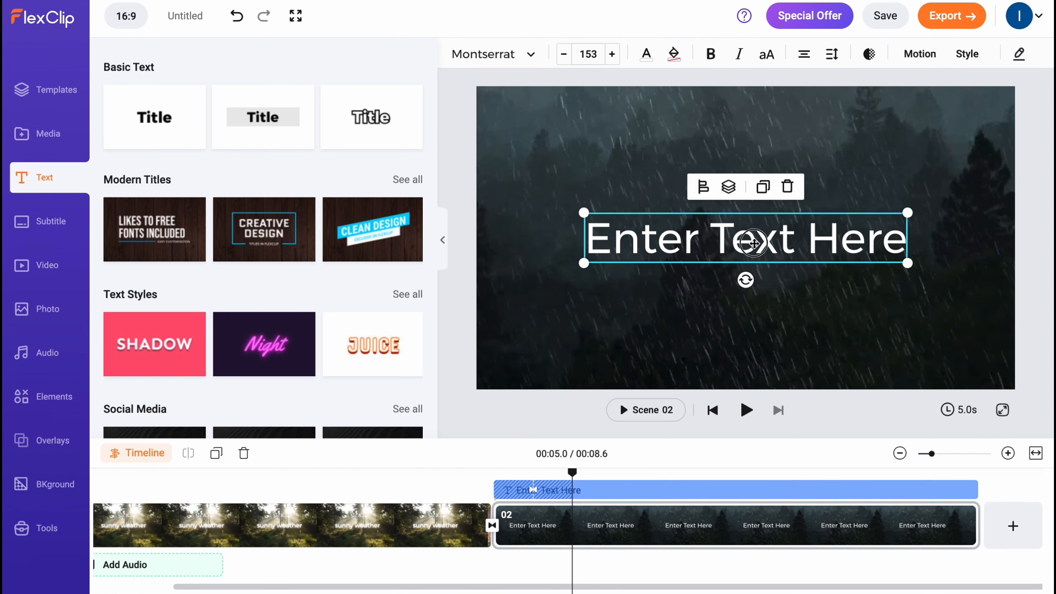
Step: Replace the scene 02 title's placeholder text with "rainy forest"
{"action": "left_click", "coordinate": [754, 243]}
{"action": "left_click", "coordinate": [116, 83]}
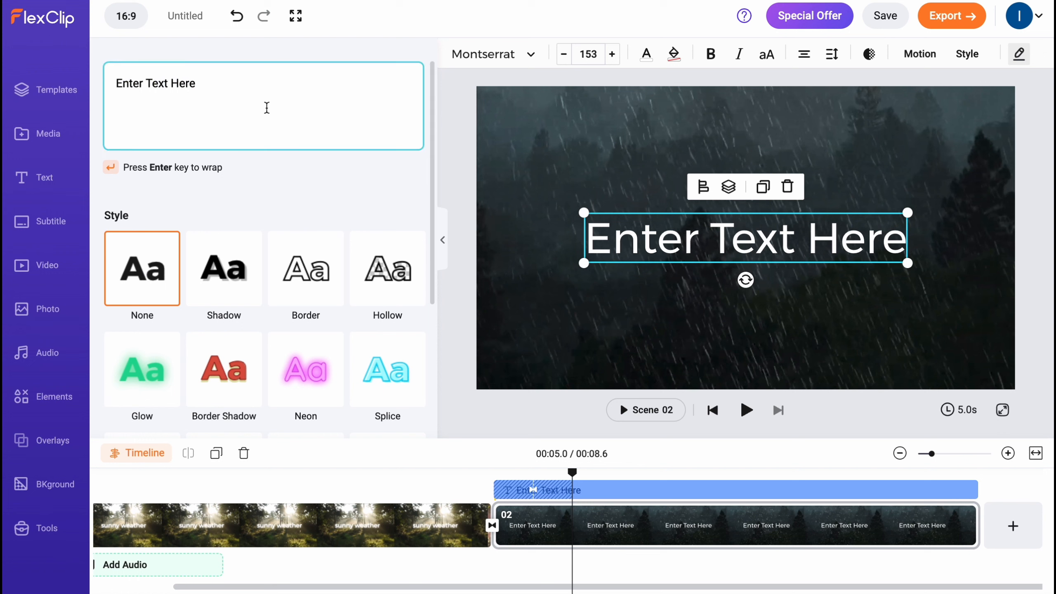
{"action": "type", "text": "rainy "}
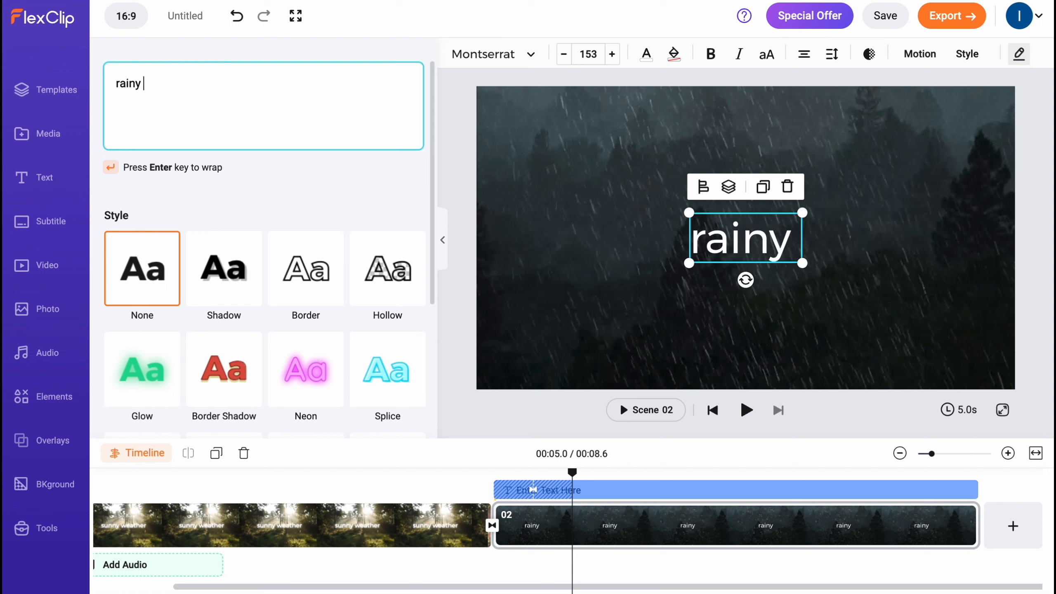
{"action": "type", "text": "forest"}
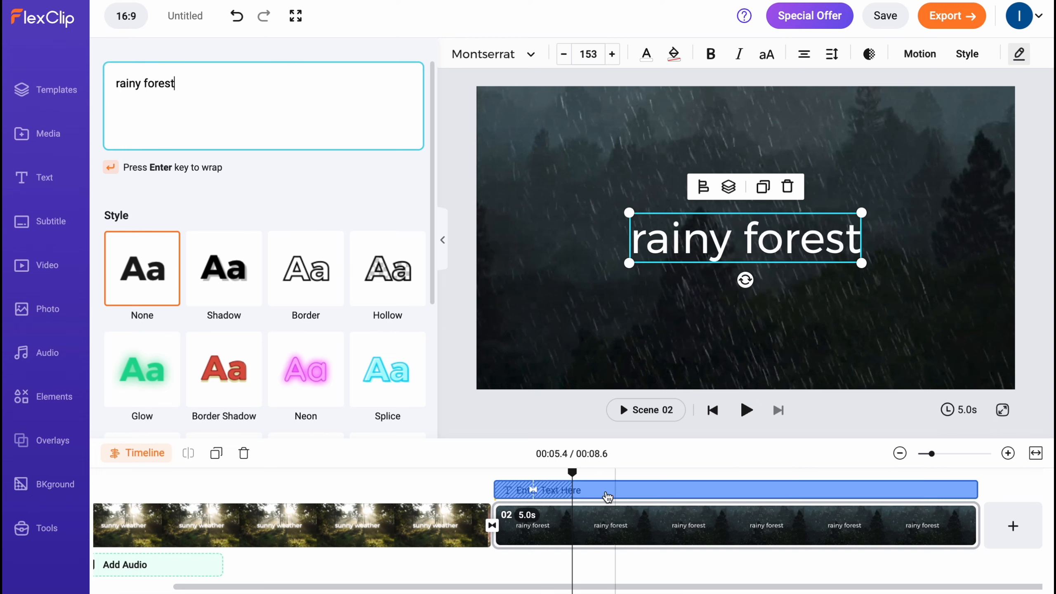
Step: Play the project from the beginning through the transition and stop in scene 02
{"action": "left_click_drag", "start_coordinate": [573, 474], "coordinate": [2, 467]}
{"action": "key", "text": "space"}
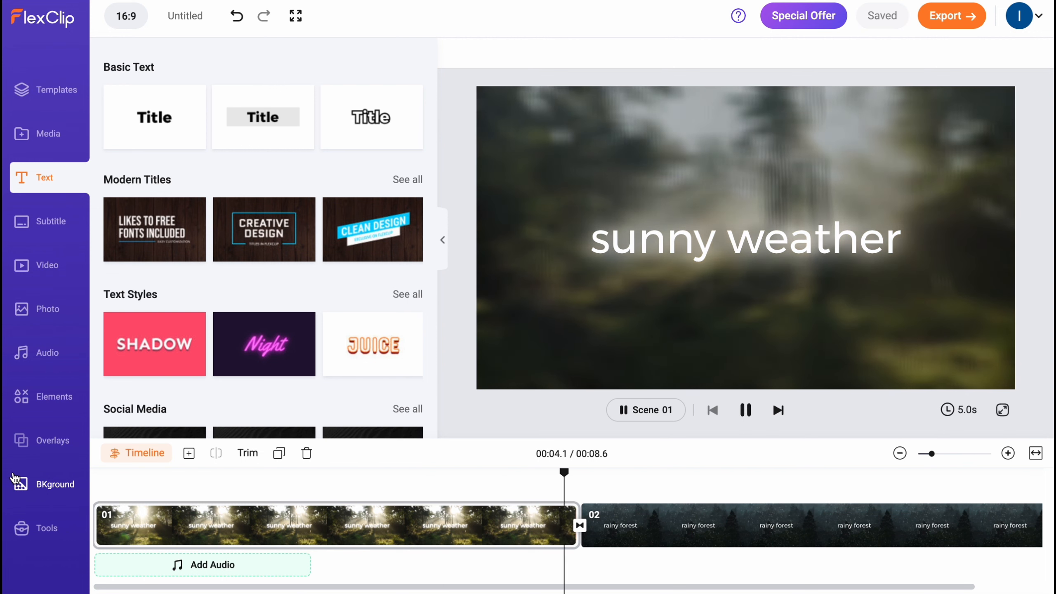
{"action": "left_click", "coordinate": [640, 508]}
{"action": "left_click", "coordinate": [639, 509]}
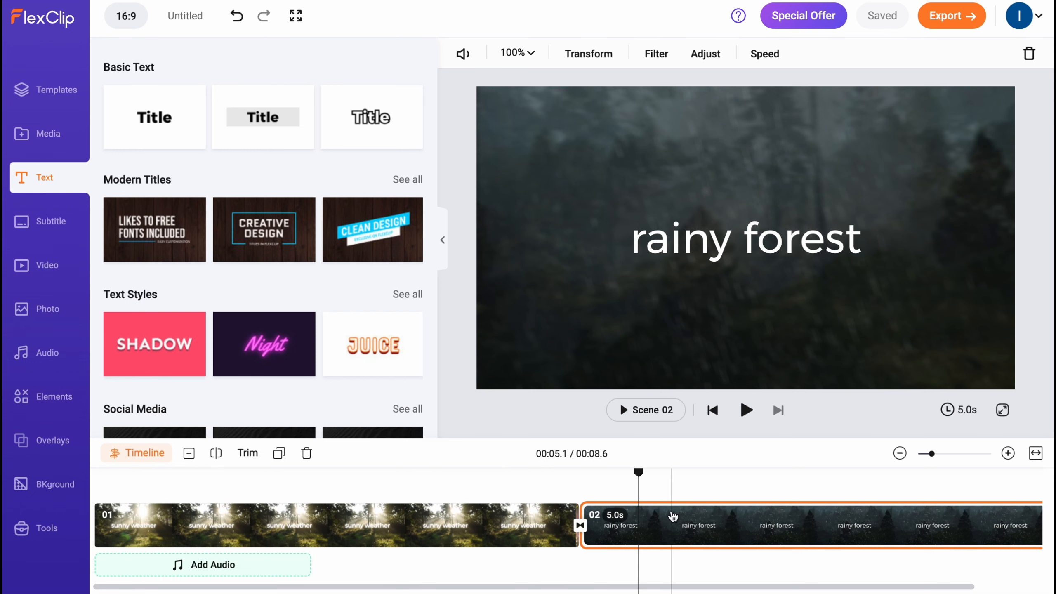
Step: Apply the Glow style to the "rainy forest" title in scene 02
{"action": "left_click", "coordinate": [748, 246]}
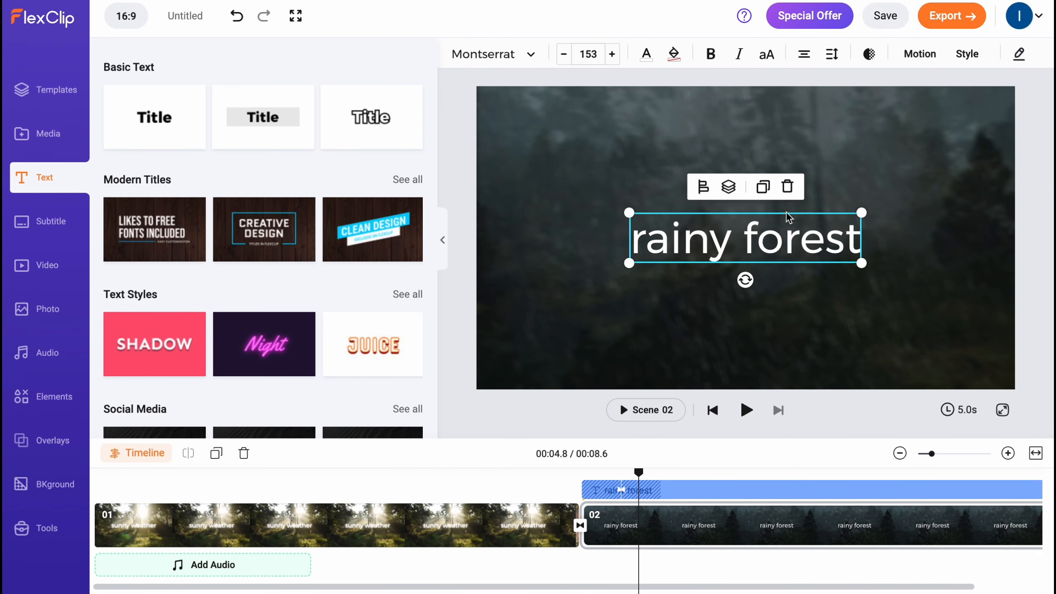
{"action": "double_click", "coordinate": [745, 245]}
{"action": "left_click", "coordinate": [166, 393]}
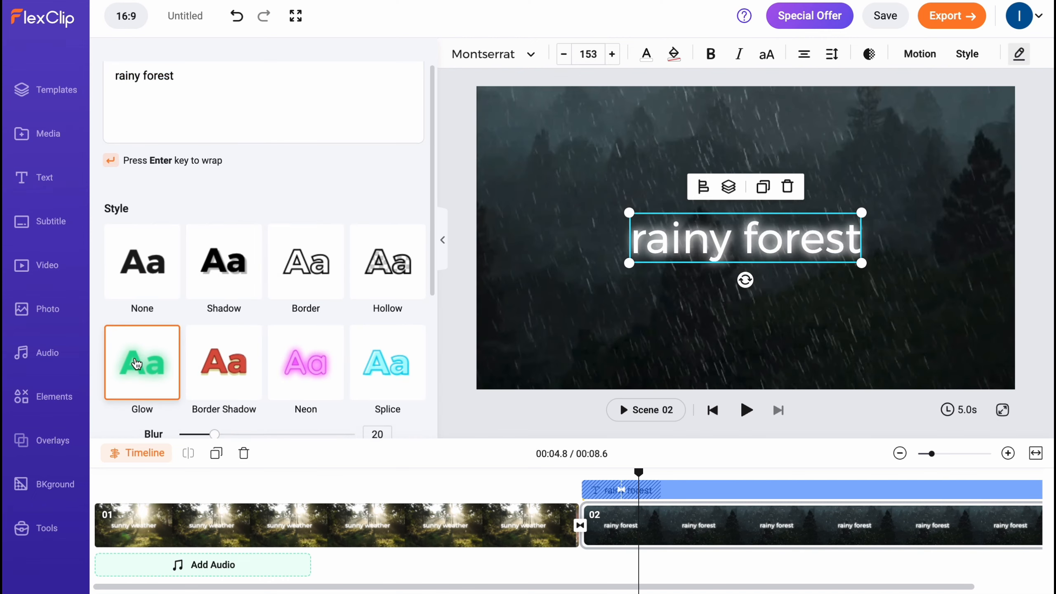
Step: Play from late in scene 01 across the transition and move the playhead to the end of the project
{"action": "left_click", "coordinate": [480, 468]}
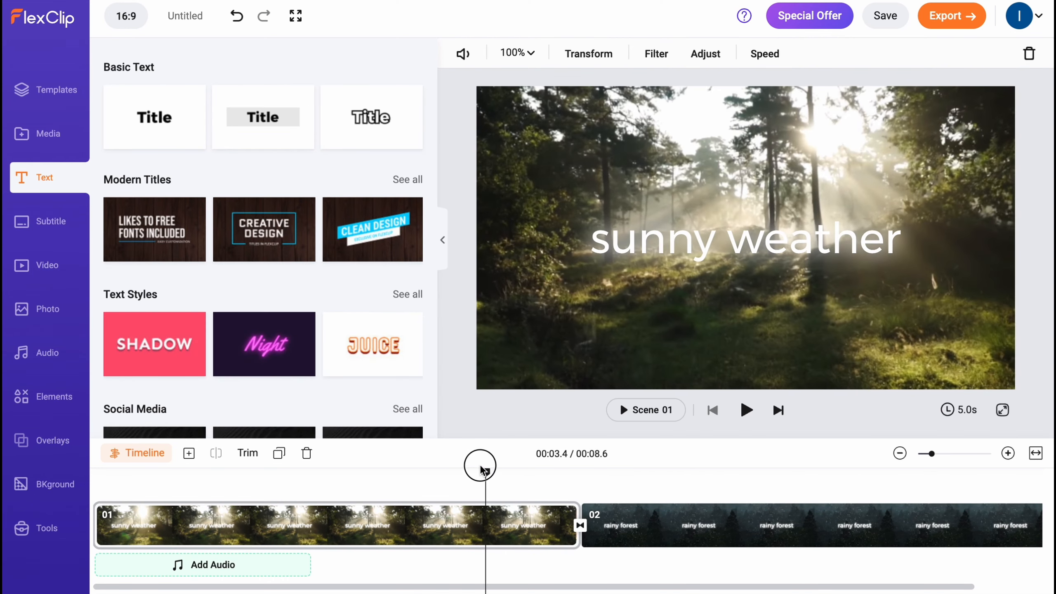
{"action": "key", "text": "space"}
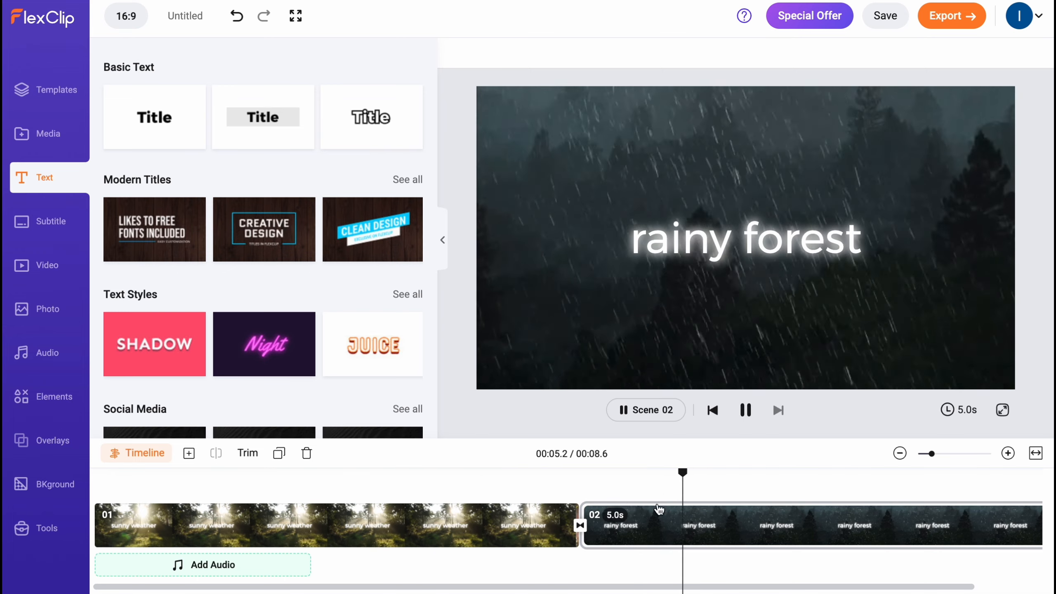
{"action": "scroll", "coordinate": [680, 498], "scroll_direction": "right", "scroll_amount": 3}
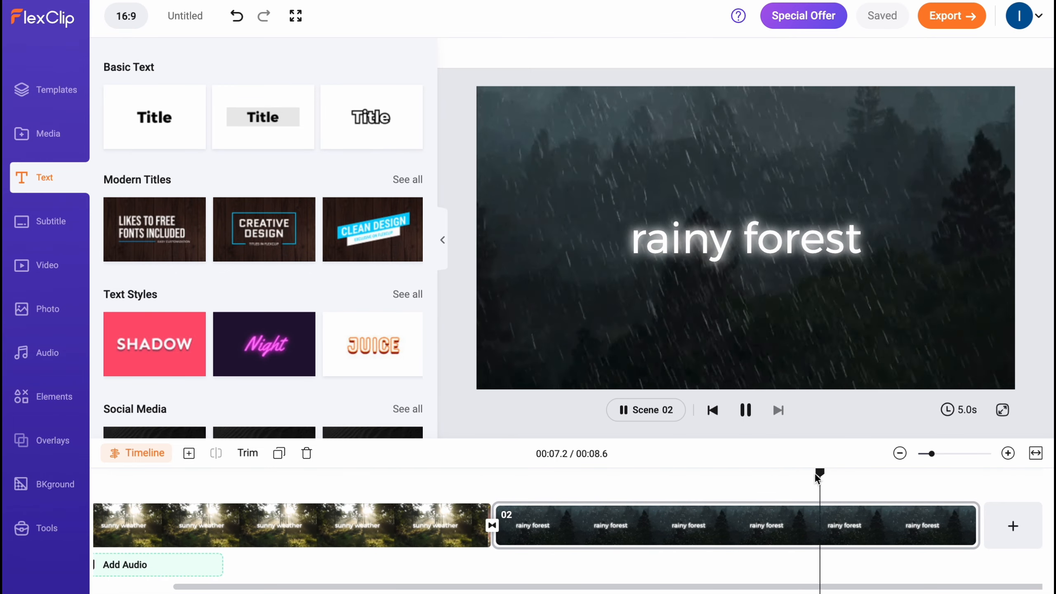
{"action": "left_click_drag", "start_coordinate": [818, 474], "coordinate": [1054, 421]}
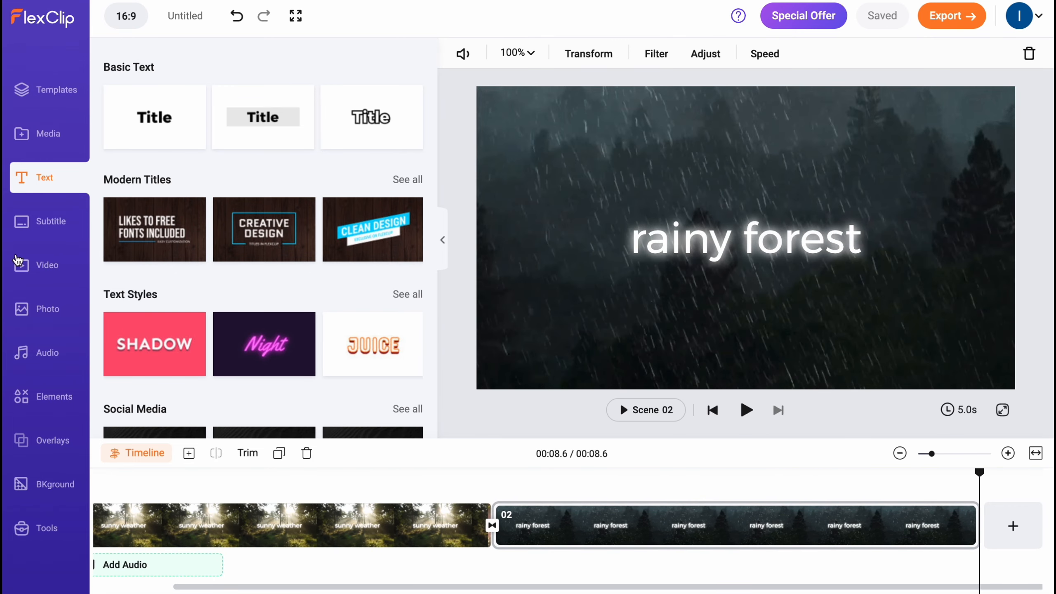
Step: Search the stock videos for "nature"
{"action": "left_click", "coordinate": [50, 273]}
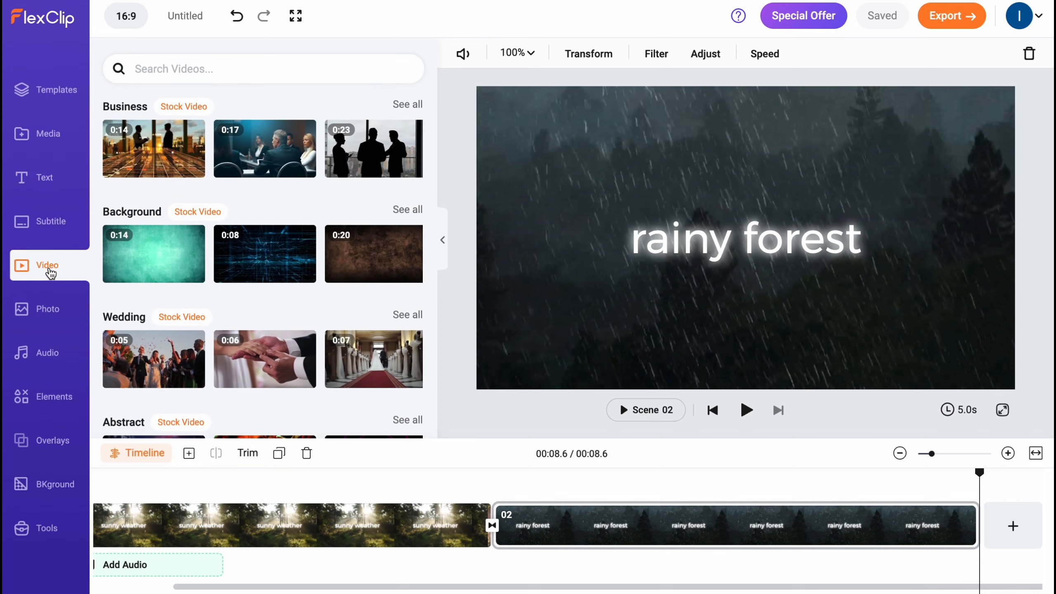
{"action": "scroll", "coordinate": [284, 241], "scroll_direction": "down", "scroll_amount": 1}
{"action": "left_click", "coordinate": [200, 67]}
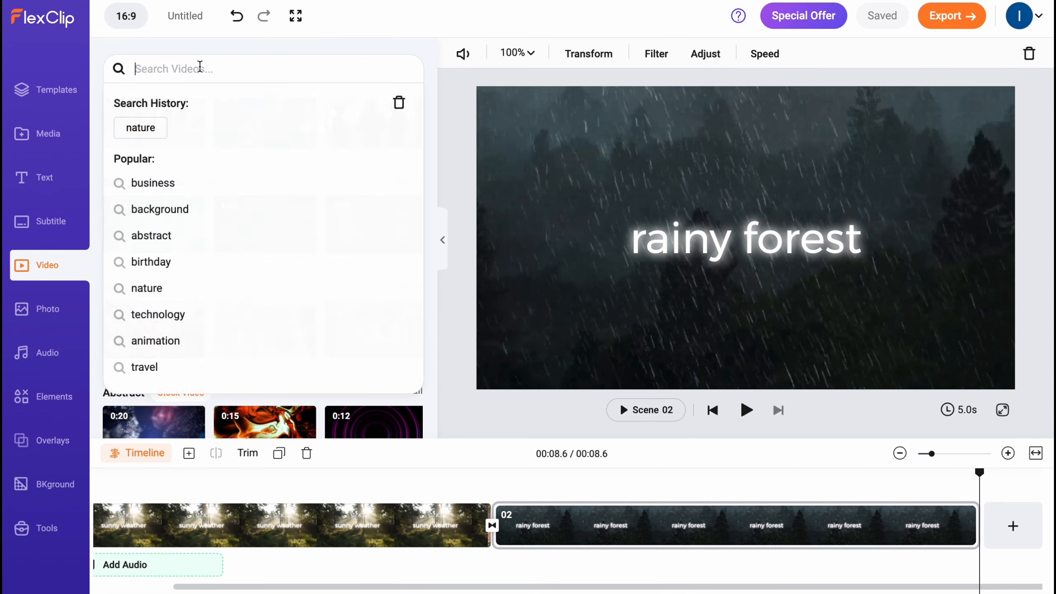
{"action": "key", "text": "Return"}
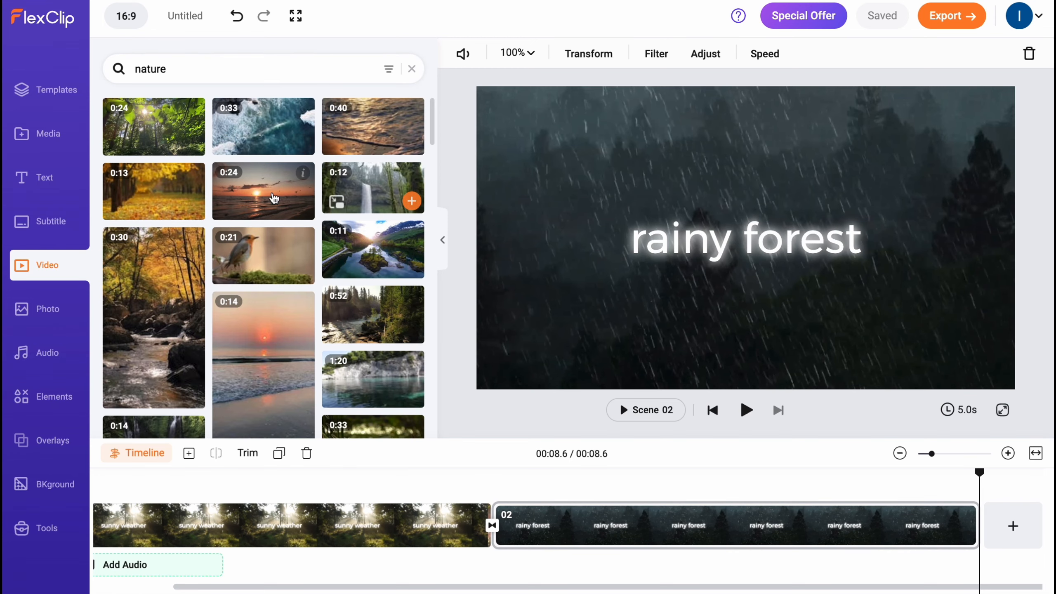
Step: Browse the stock results and add the 29-second autumn mountain river clip after scene 02 as scene 03
{"action": "scroll", "coordinate": [266, 291], "scroll_direction": "down", "scroll_amount": 6}
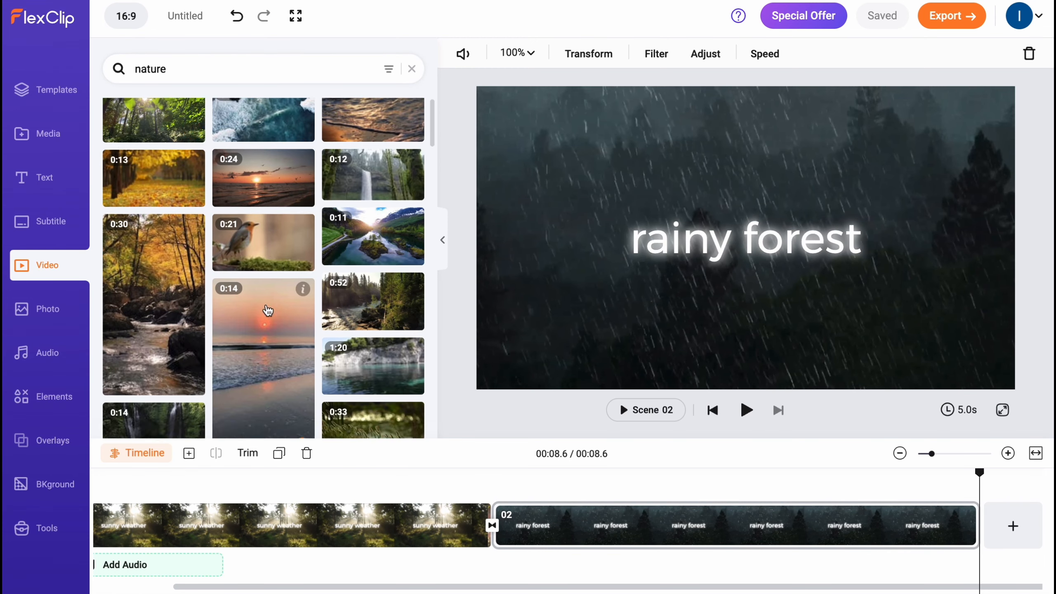
{"action": "scroll", "coordinate": [269, 286], "scroll_direction": "up", "scroll_amount": 6}
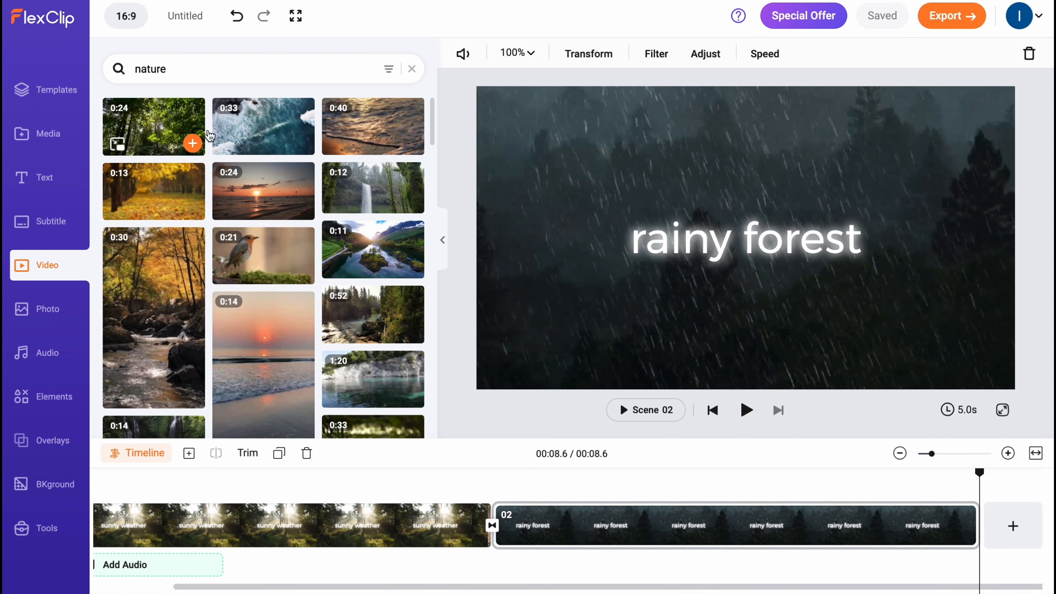
{"action": "mouse_move", "coordinate": [265, 141]}
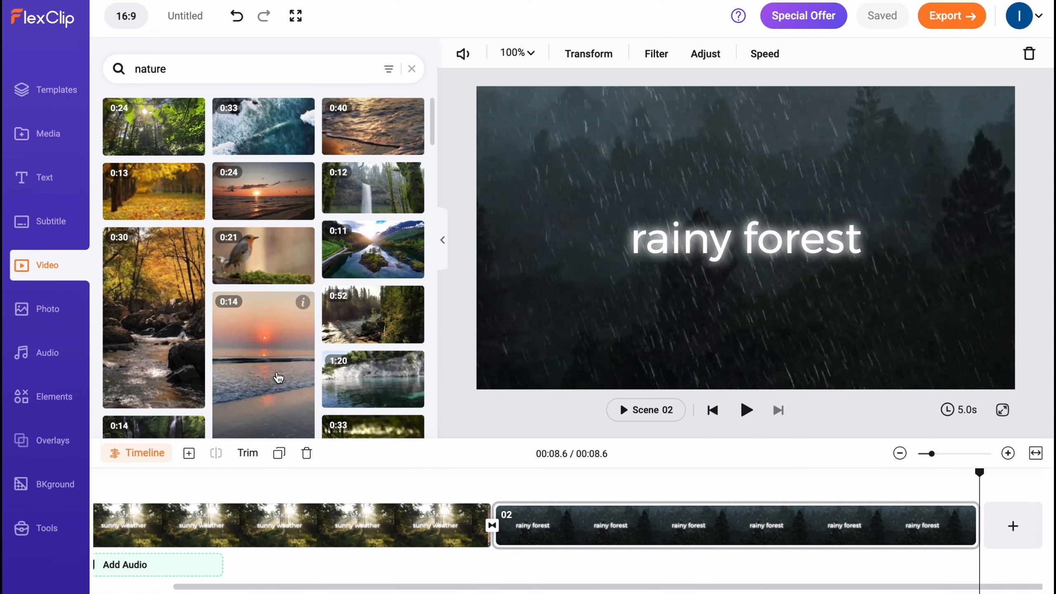
{"action": "scroll", "coordinate": [262, 360], "scroll_direction": "down", "scroll_amount": 1}
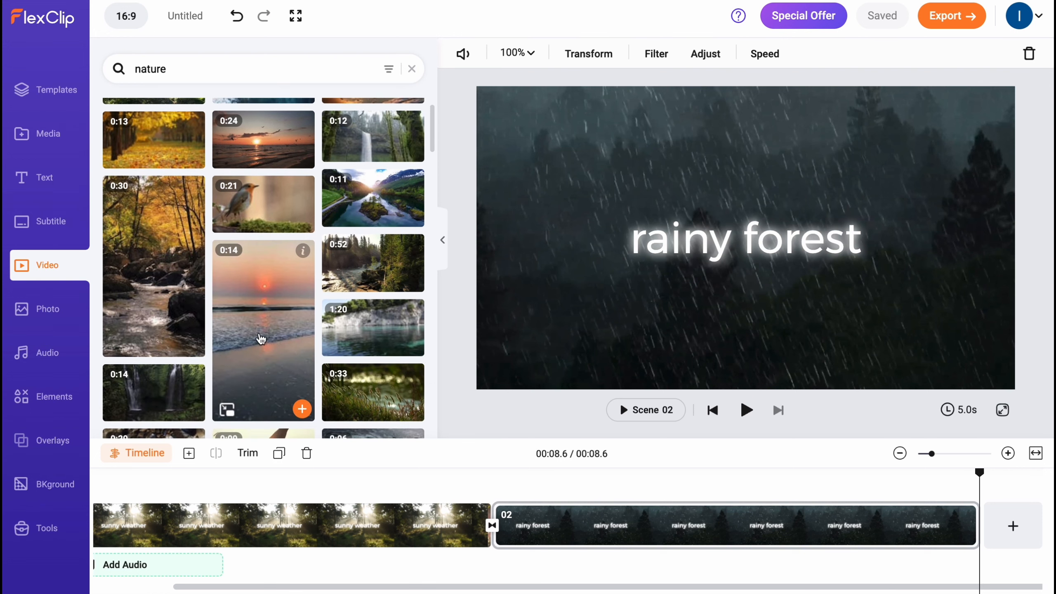
{"action": "scroll", "coordinate": [282, 343], "scroll_direction": "down", "scroll_amount": 6}
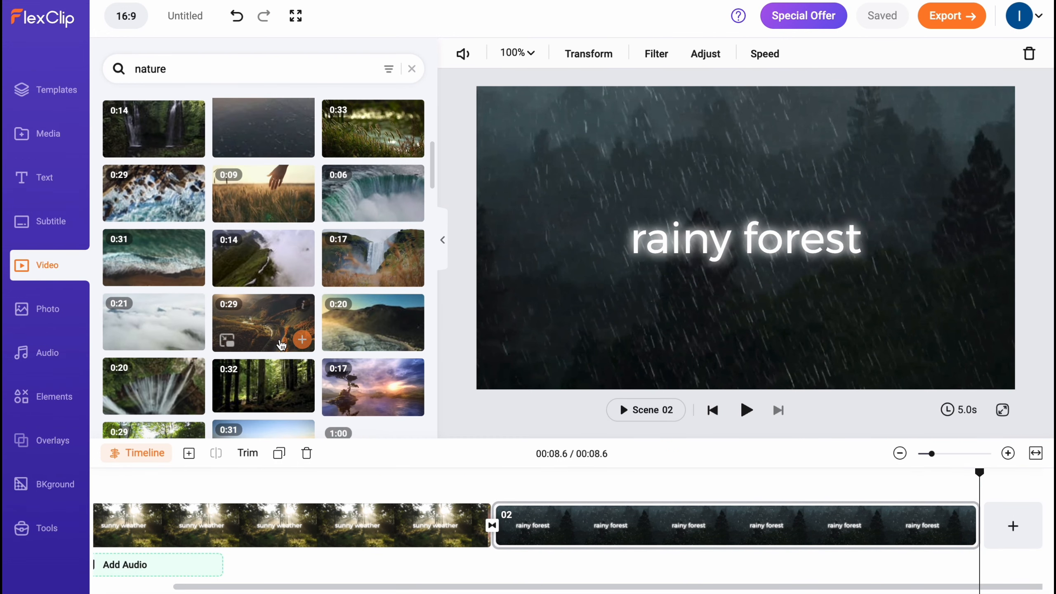
{"action": "left_click", "coordinate": [269, 324]}
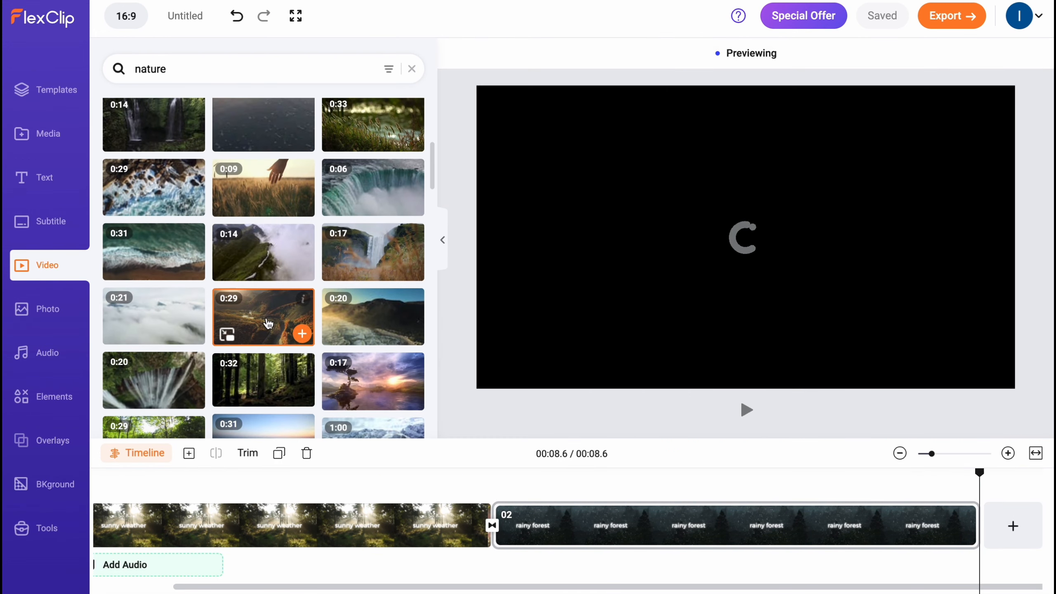
{"action": "left_click_drag", "start_coordinate": [263, 323], "coordinate": [1034, 529]}
{"action": "scroll", "coordinate": [436, 522], "scroll_direction": "right", "scroll_amount": 3}
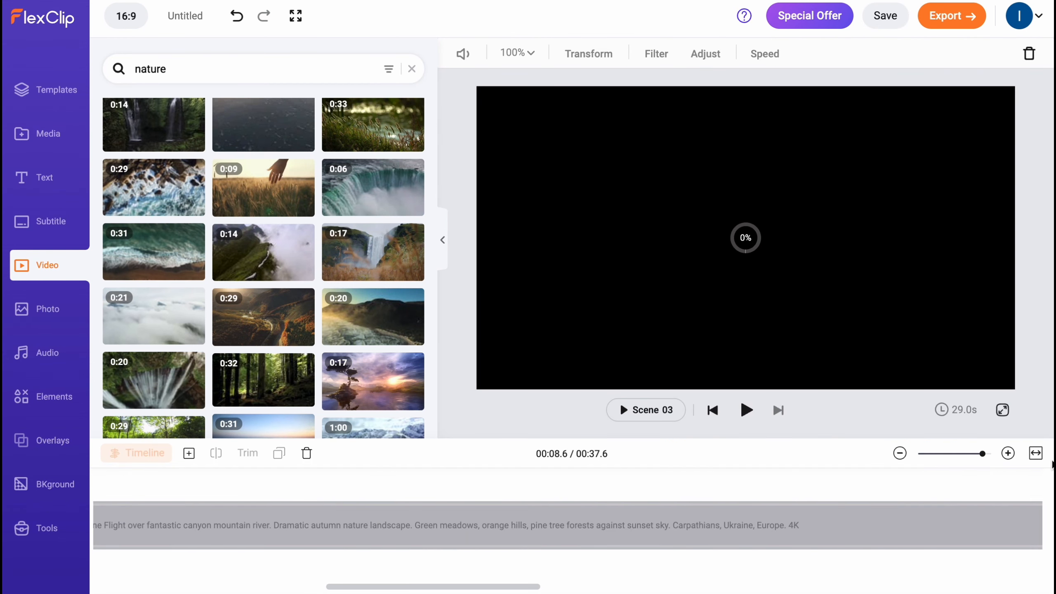
Step: Trim the end of scene 03 so that it lasts 5.0 s
{"action": "left_click", "coordinate": [900, 453]}
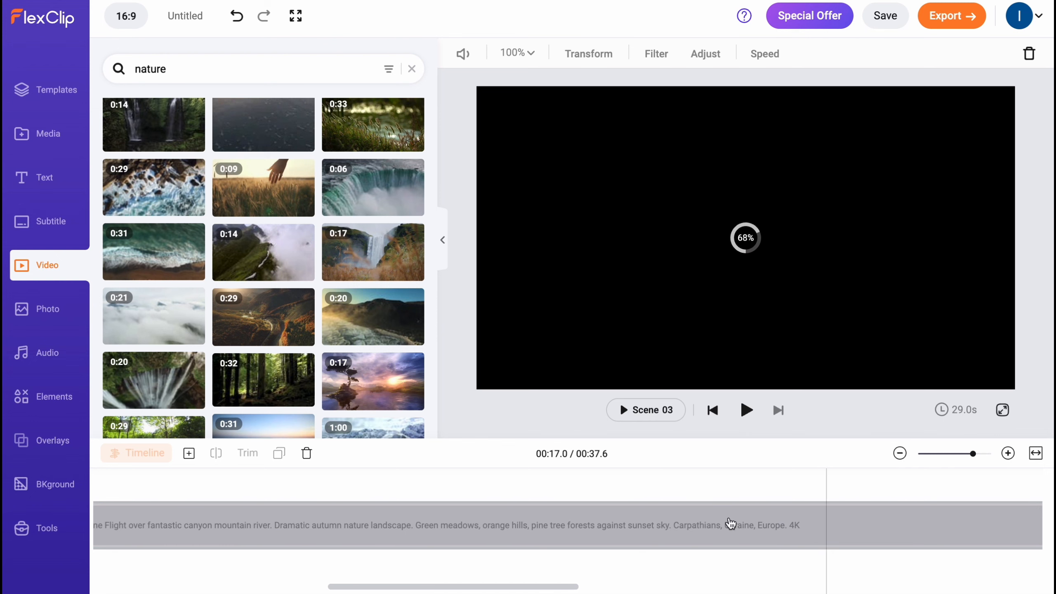
{"action": "scroll", "coordinate": [611, 530], "scroll_direction": "left", "scroll_amount": 2}
{"action": "scroll", "coordinate": [611, 531], "scroll_direction": "left", "scroll_amount": 4}
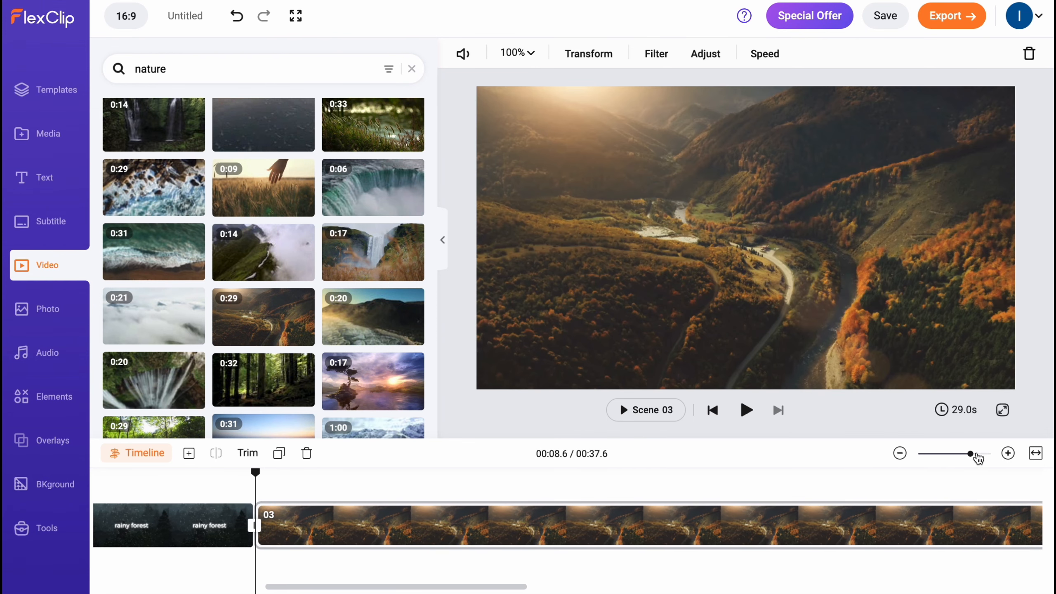
{"action": "left_click_drag", "start_coordinate": [973, 454], "coordinate": [922, 455]}
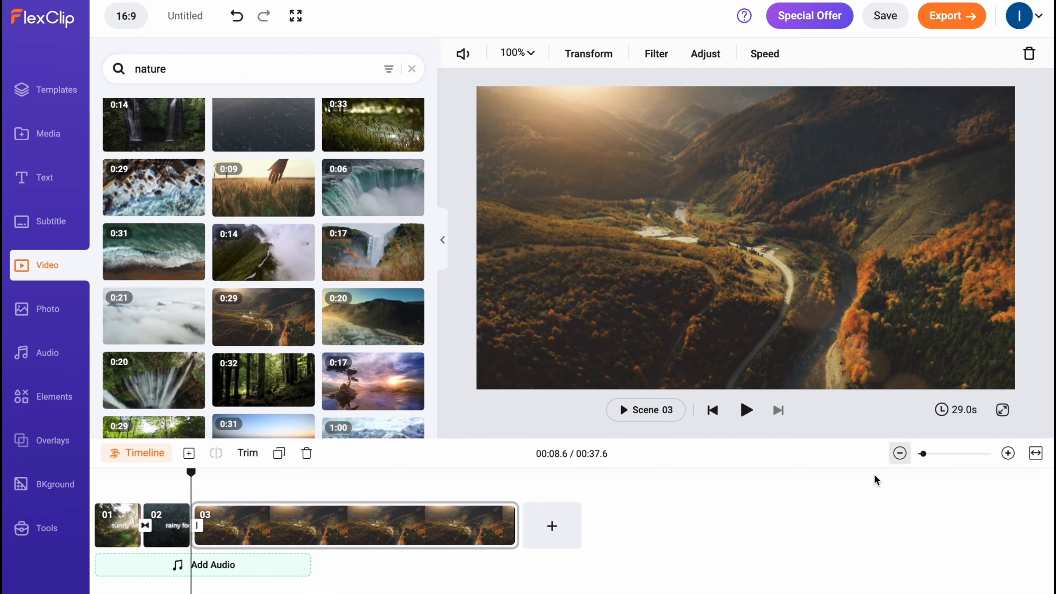
{"action": "left_click", "coordinate": [515, 526]}
{"action": "left_click_drag", "start_coordinate": [521, 526], "coordinate": [242, 534]}
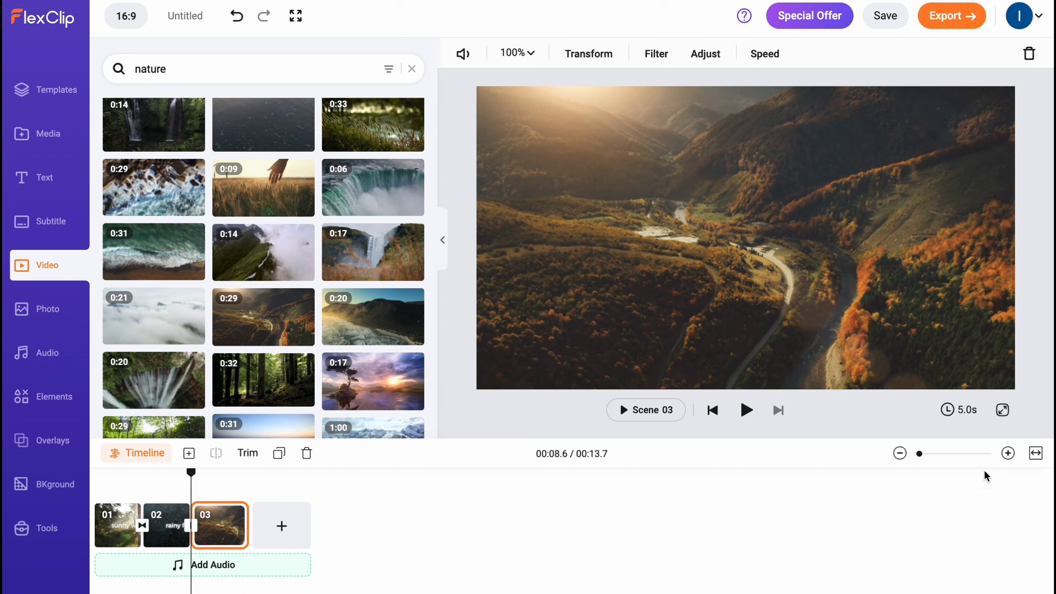
Step: Add a Fade transition between scene 02 and scene 03 with a duration of 1.4 s
{"action": "left_click", "coordinate": [1009, 454]}
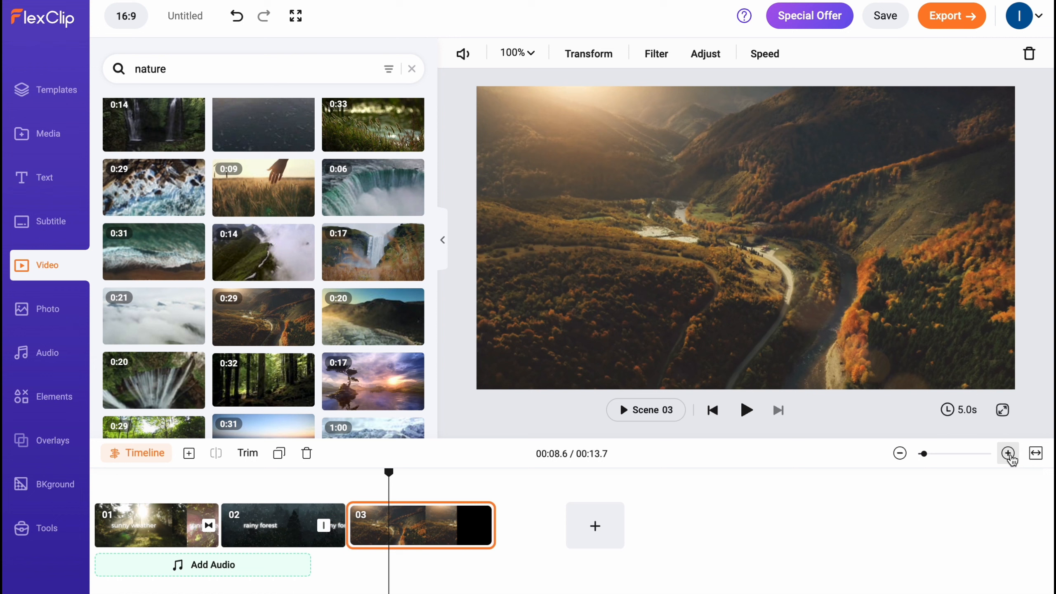
{"action": "left_click", "coordinate": [492, 526]}
{"action": "left_click", "coordinate": [393, 526]}
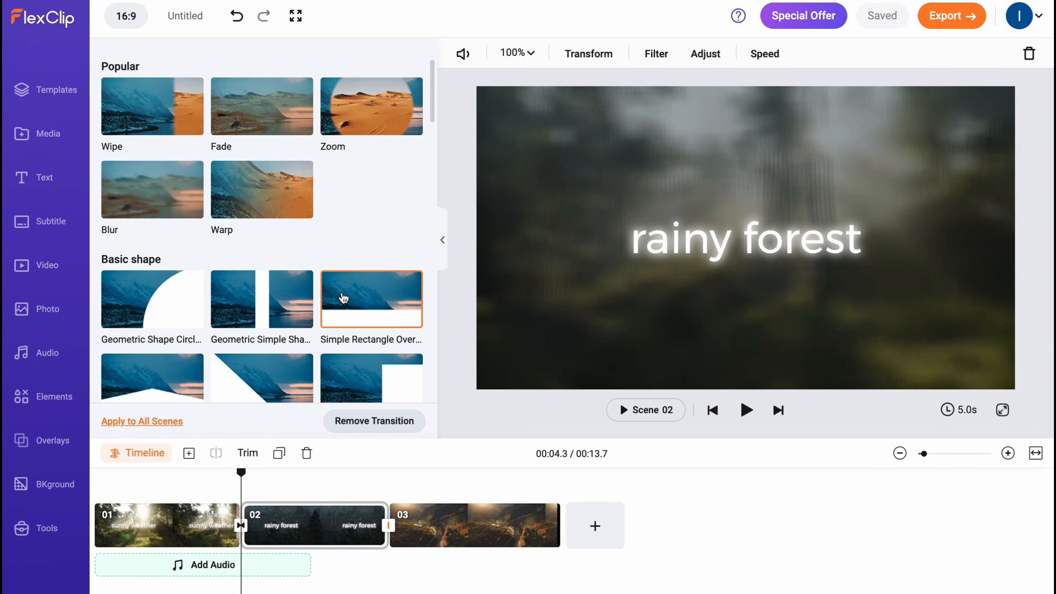
{"action": "left_click", "coordinate": [282, 108]}
{"action": "left_click_drag", "start_coordinate": [198, 175], "coordinate": [277, 175]}
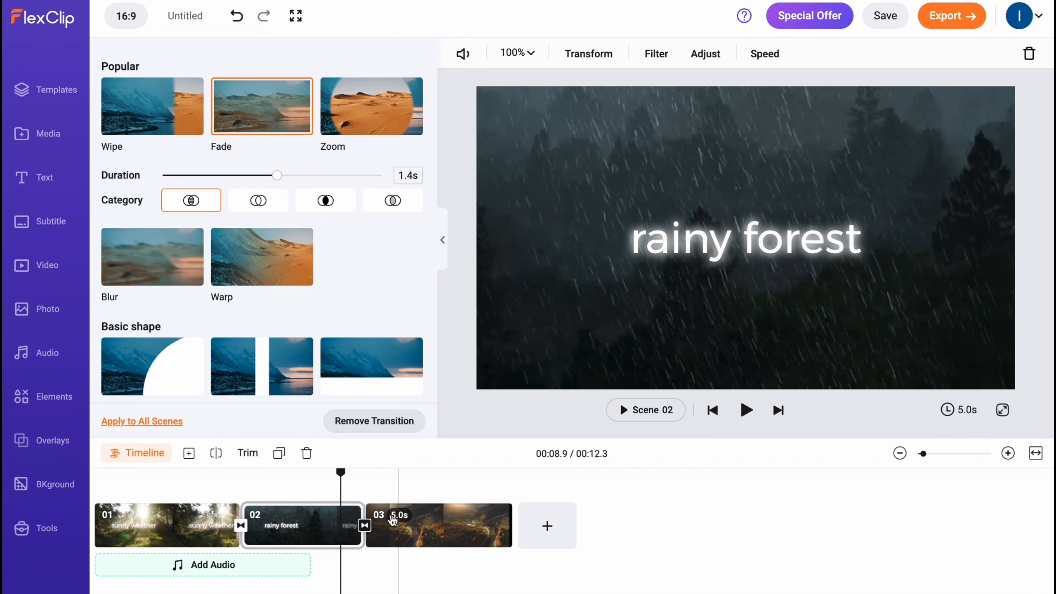
Step: Play the Fade transition from late in scene 02 and stop in scene 03
{"action": "left_click", "coordinate": [342, 470]}
{"action": "key", "text": "space"}
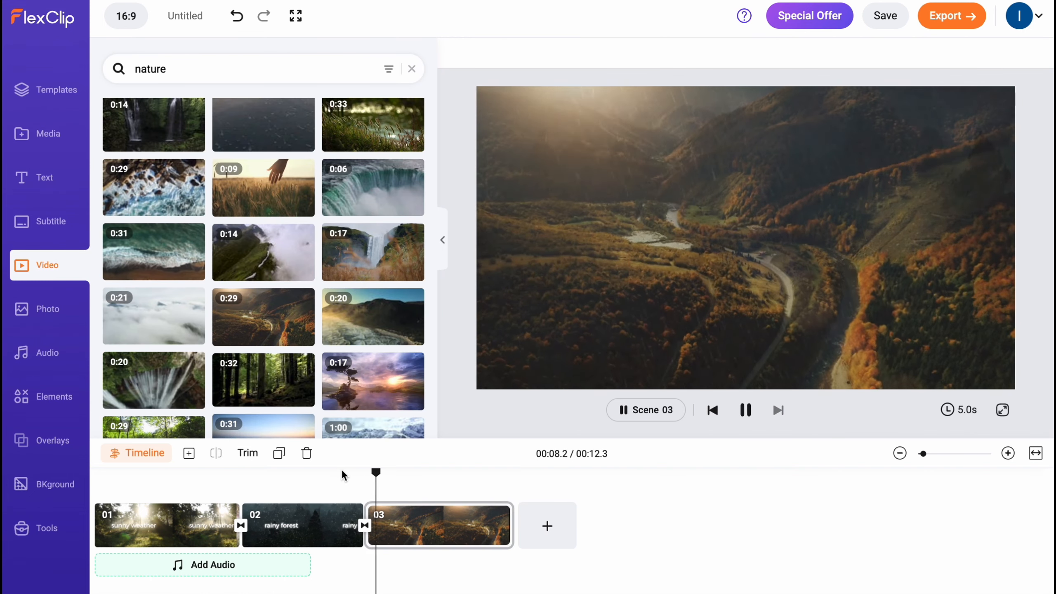
{"action": "key", "text": "space"}
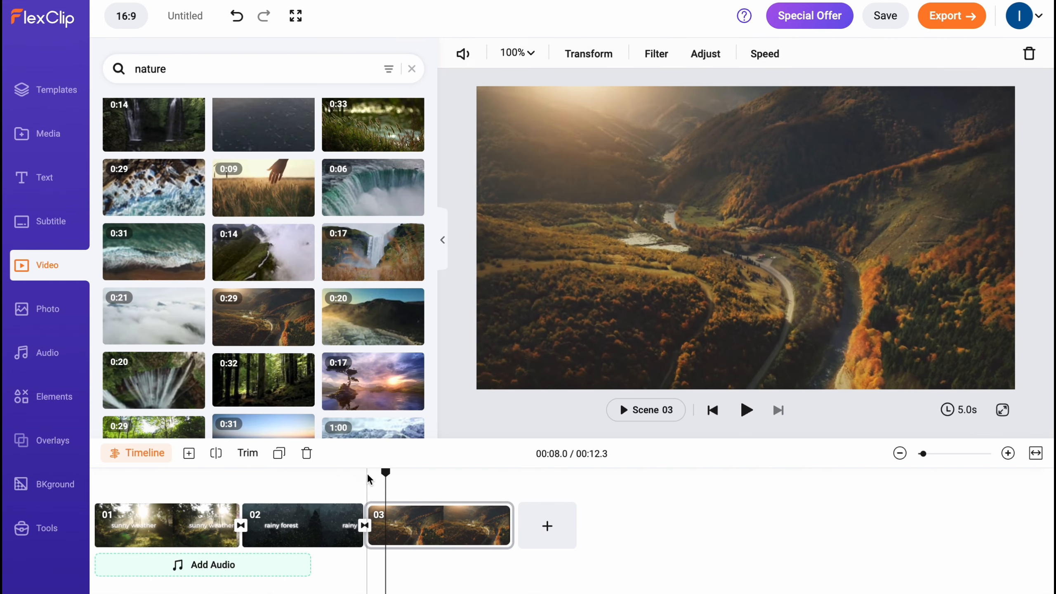
Step: Play the timeline from the start of scene 01 and place the playhead where scene 02 meets scene 03
{"action": "left_click_drag", "start_coordinate": [385, 472], "coordinate": [97, 473]}
{"action": "key", "text": "space"}
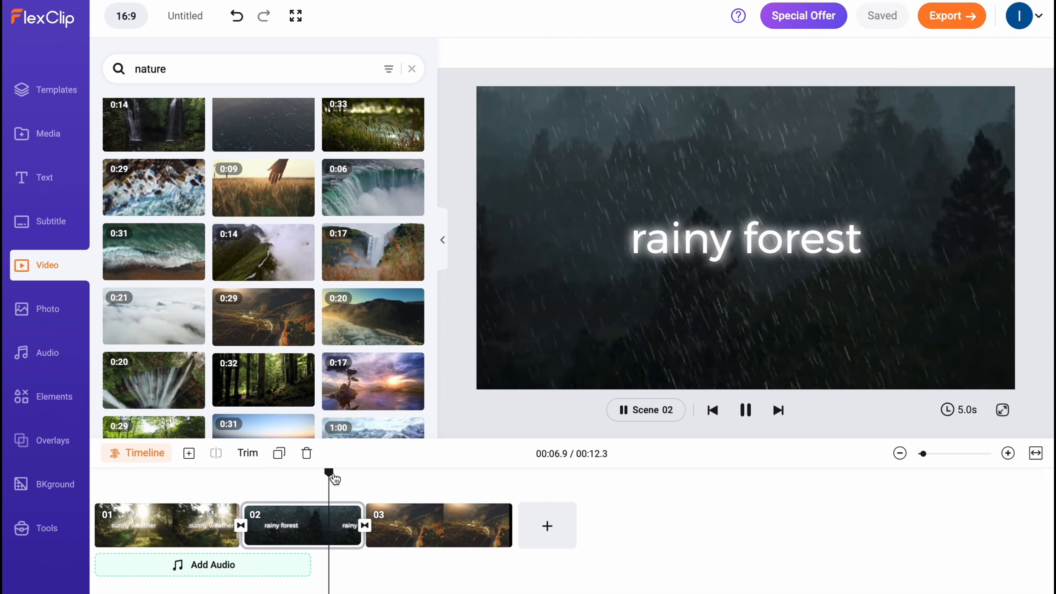
{"action": "left_click_drag", "start_coordinate": [341, 475], "coordinate": [366, 475]}
Step: Try to extend a new plain basic title from scene 02 across the transition into scene 03, and delete that title
{"action": "left_click", "coordinate": [75, 190]}
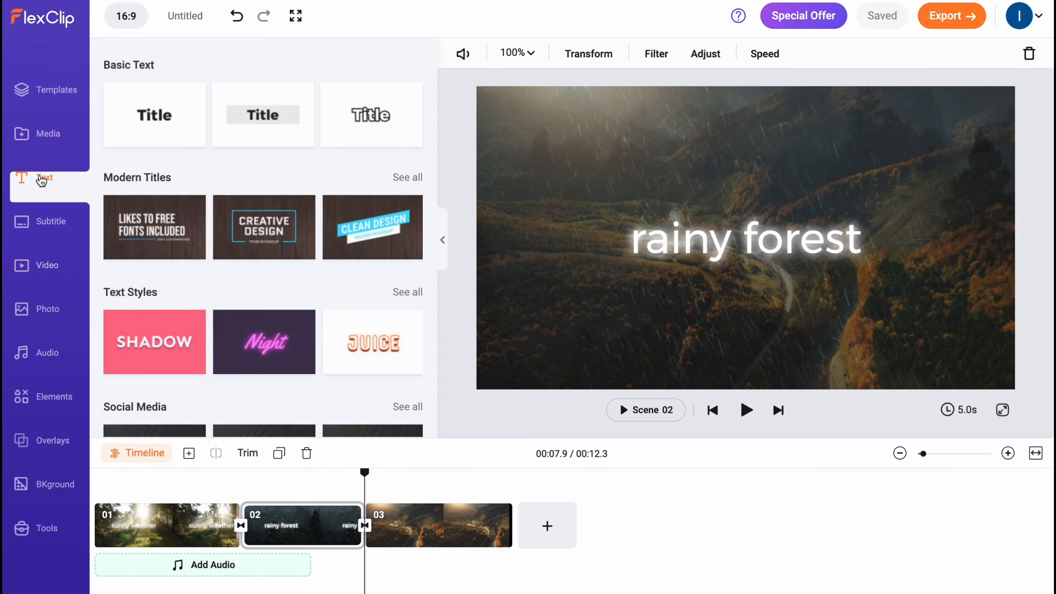
{"action": "left_click", "coordinate": [153, 125]}
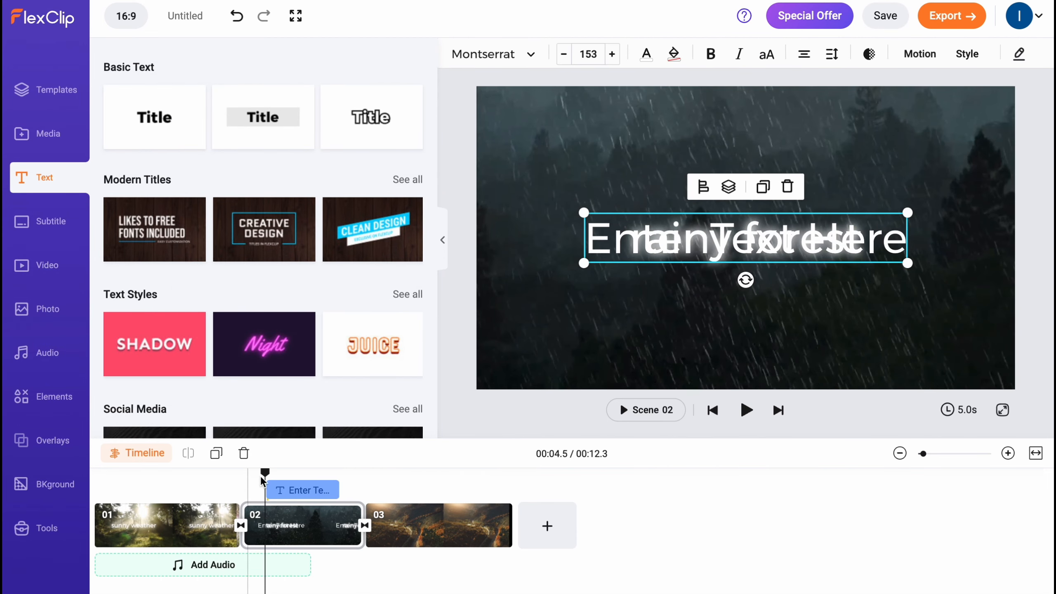
{"action": "left_click_drag", "start_coordinate": [262, 481], "coordinate": [395, 489]}
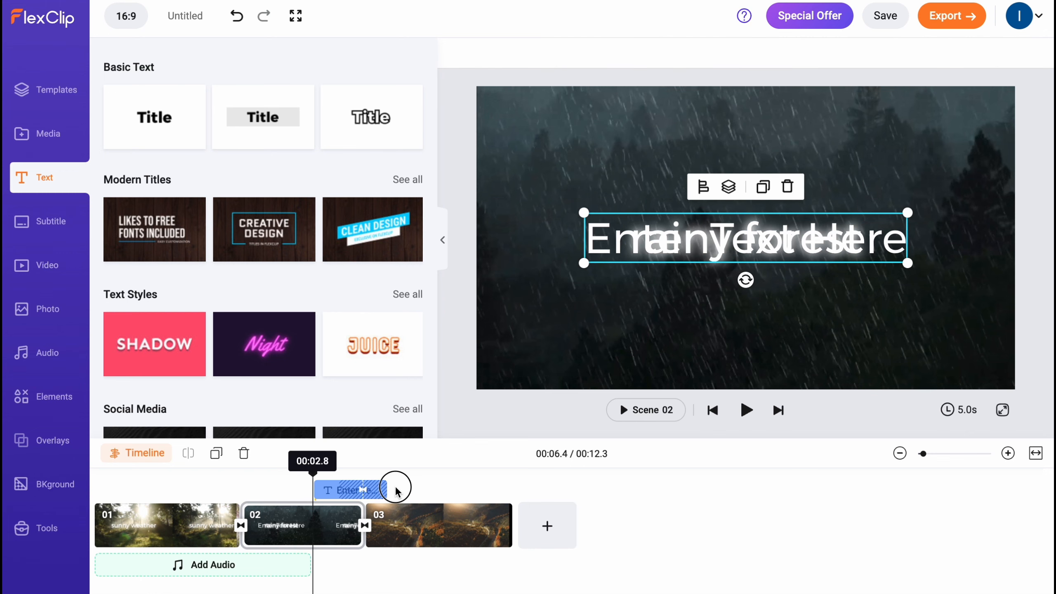
{"action": "left_click", "coordinate": [331, 487]}
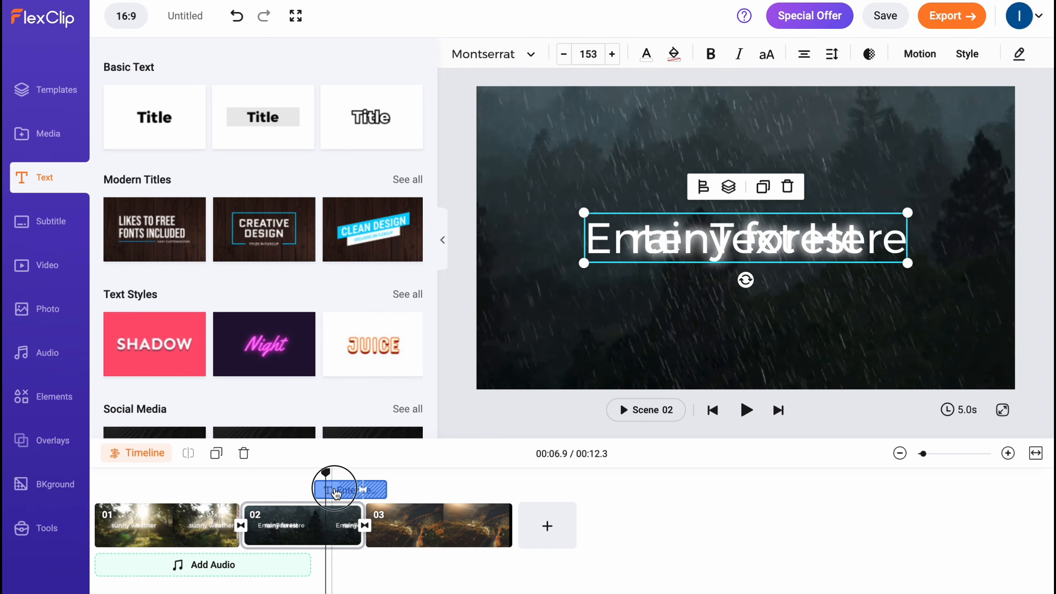
{"action": "left_click", "coordinate": [348, 490]}
{"action": "left_click_drag", "start_coordinate": [386, 491], "coordinate": [495, 489]}
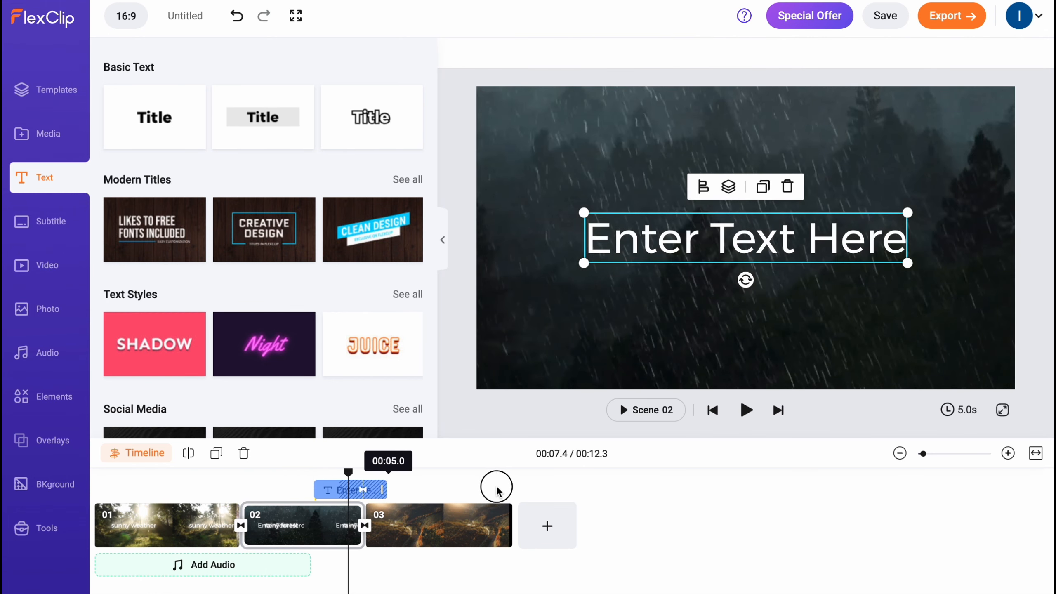
{"action": "left_click", "coordinate": [341, 494]}
{"action": "left_click_drag", "start_coordinate": [315, 489], "coordinate": [347, 487]}
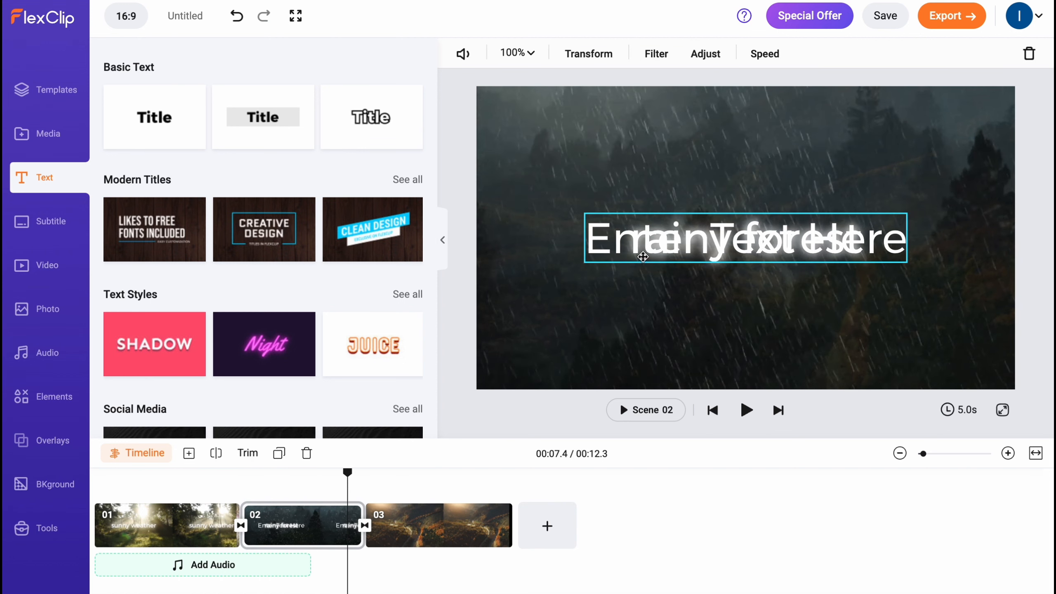
{"action": "left_click", "coordinate": [549, 256]}
{"action": "key", "text": "Delete"}
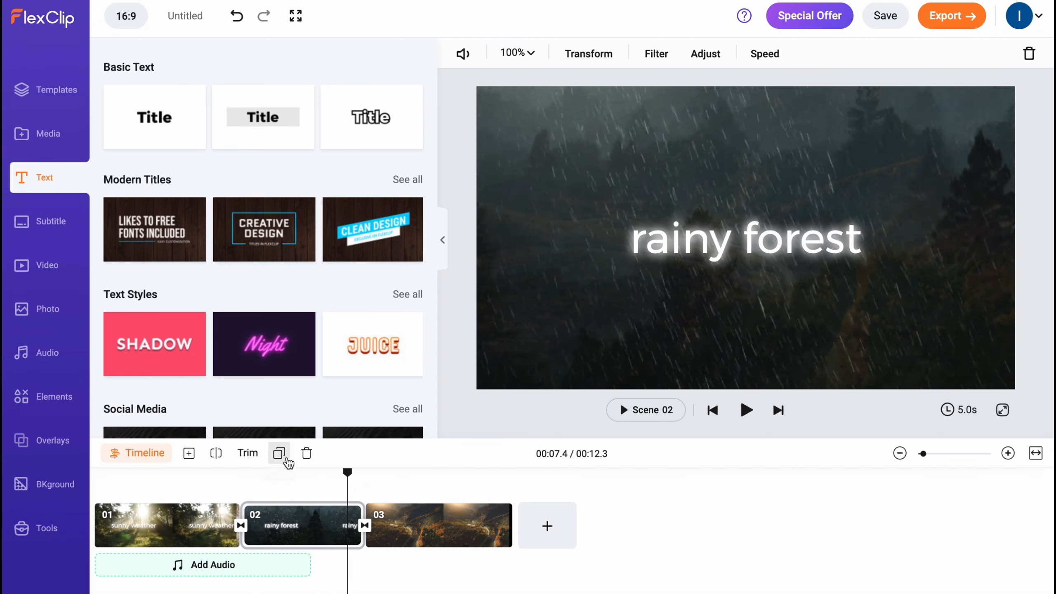
Step: Add a plain basic title to scene 03, change its text to "sunset" and apply the Glow style
{"action": "left_click_drag", "start_coordinate": [348, 474], "coordinate": [366, 498]}
{"action": "left_click", "coordinate": [154, 116]}
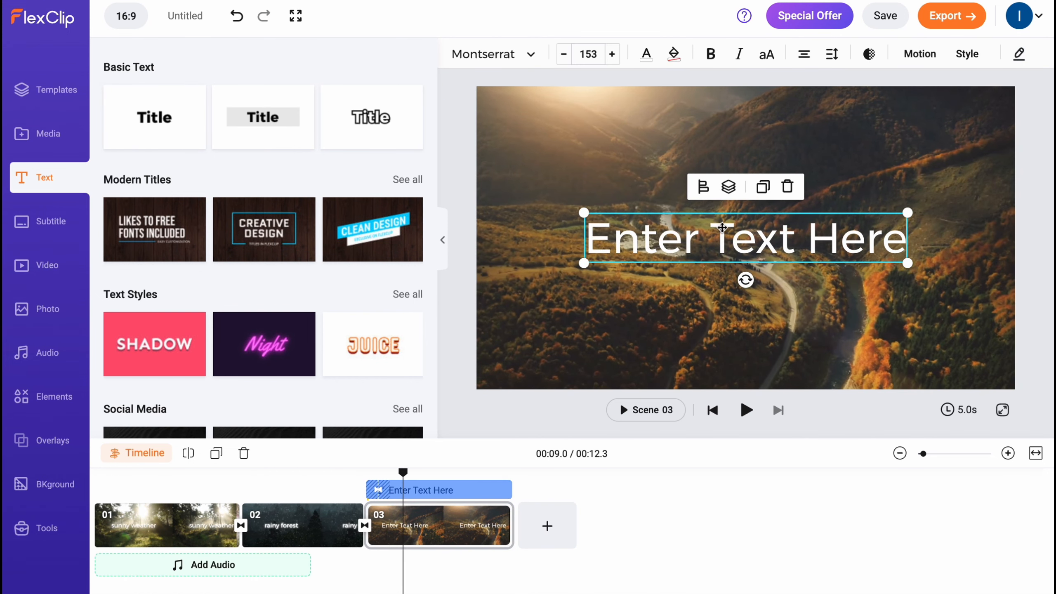
{"action": "double_click", "coordinate": [723, 227]}
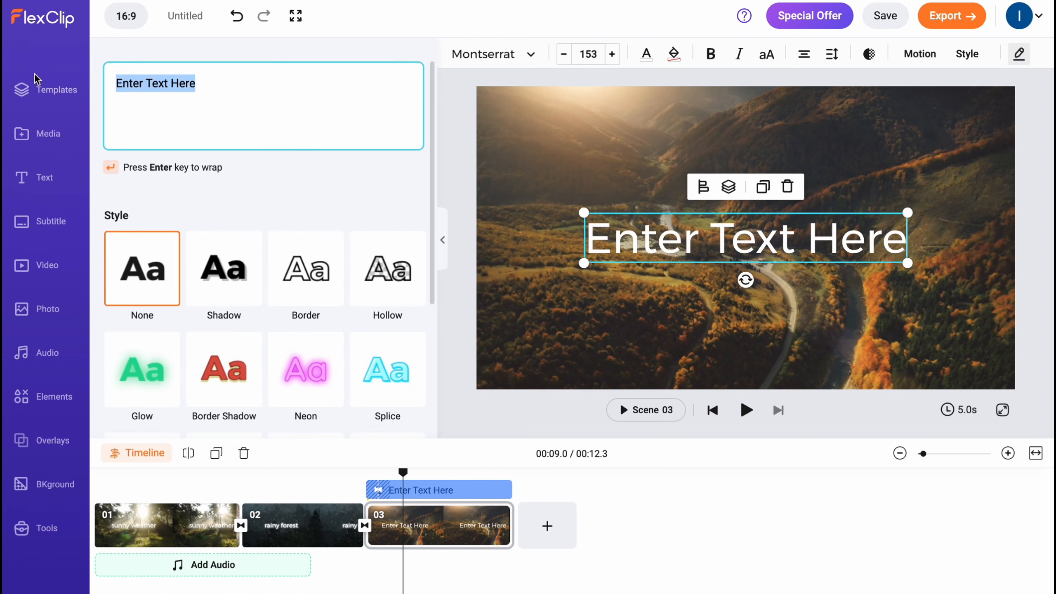
{"action": "type", "text": "sunset"}
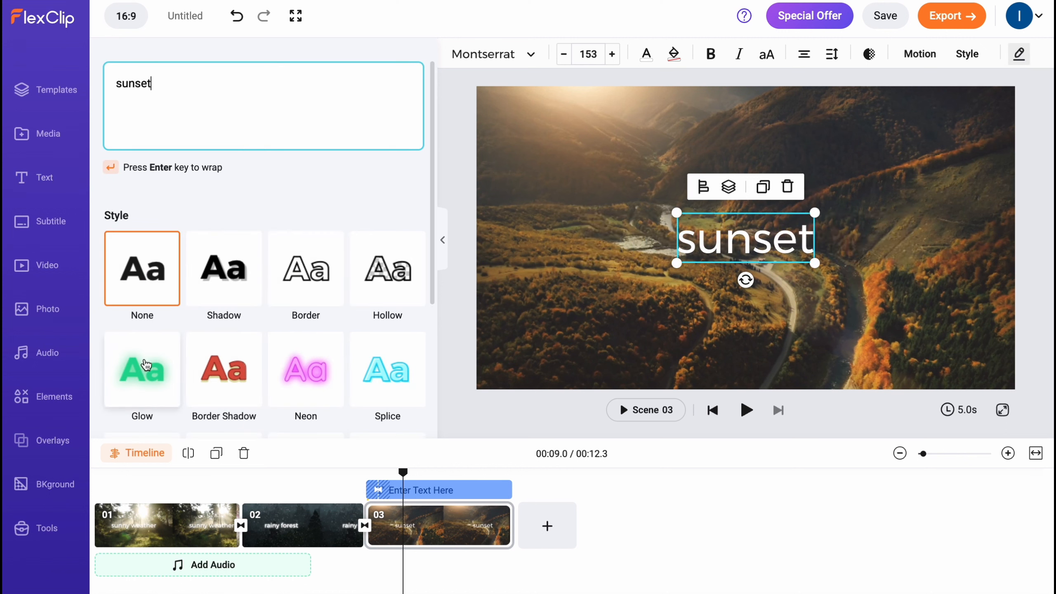
{"action": "left_click", "coordinate": [145, 364]}
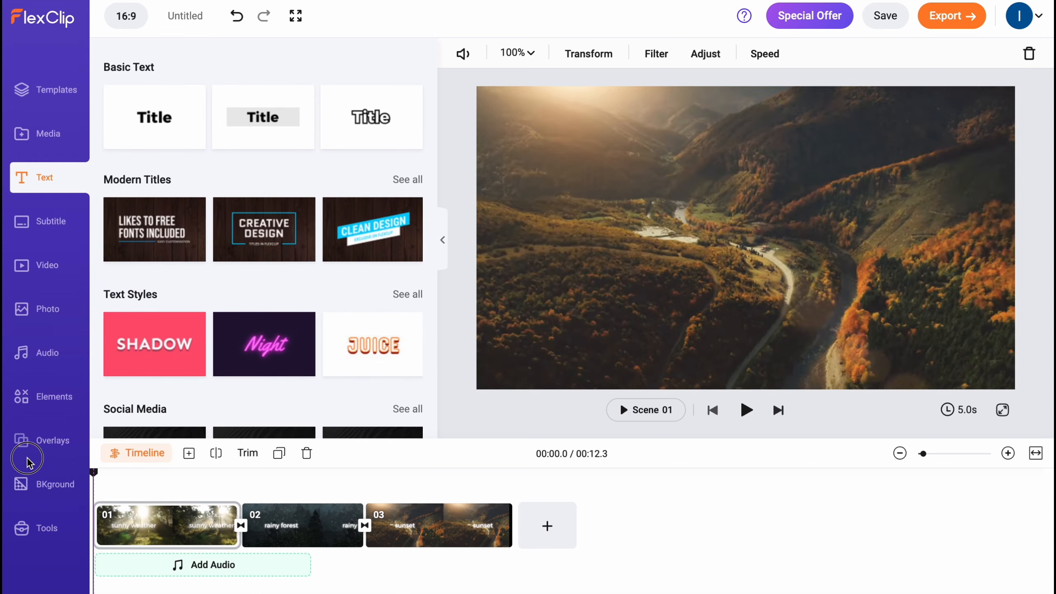
Step: Play the three-scene video from the start and export it as a 720p video
{"action": "key", "text": "space"}
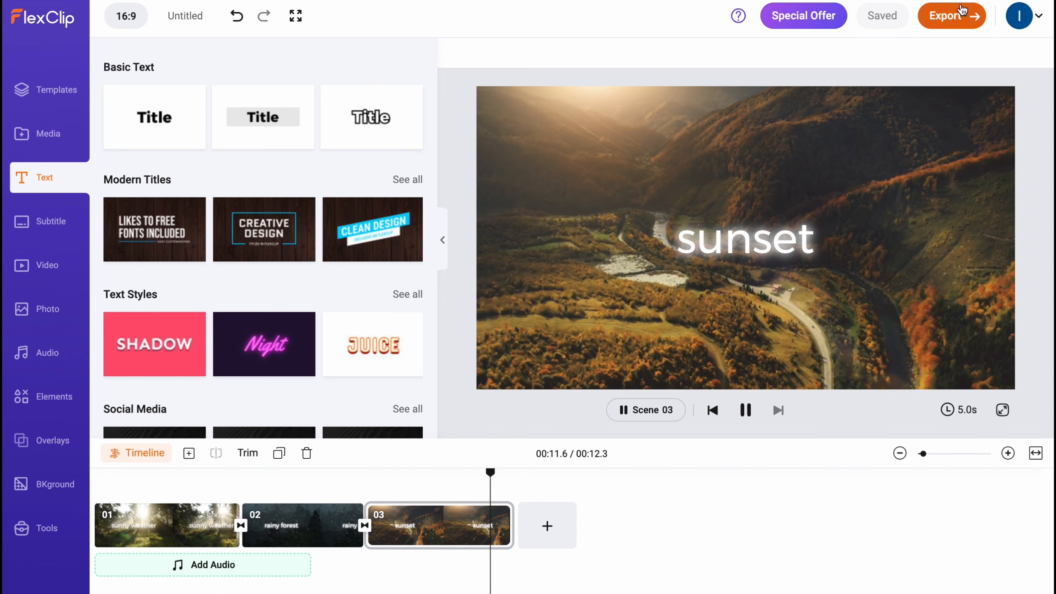
{"action": "left_click", "coordinate": [948, 21]}
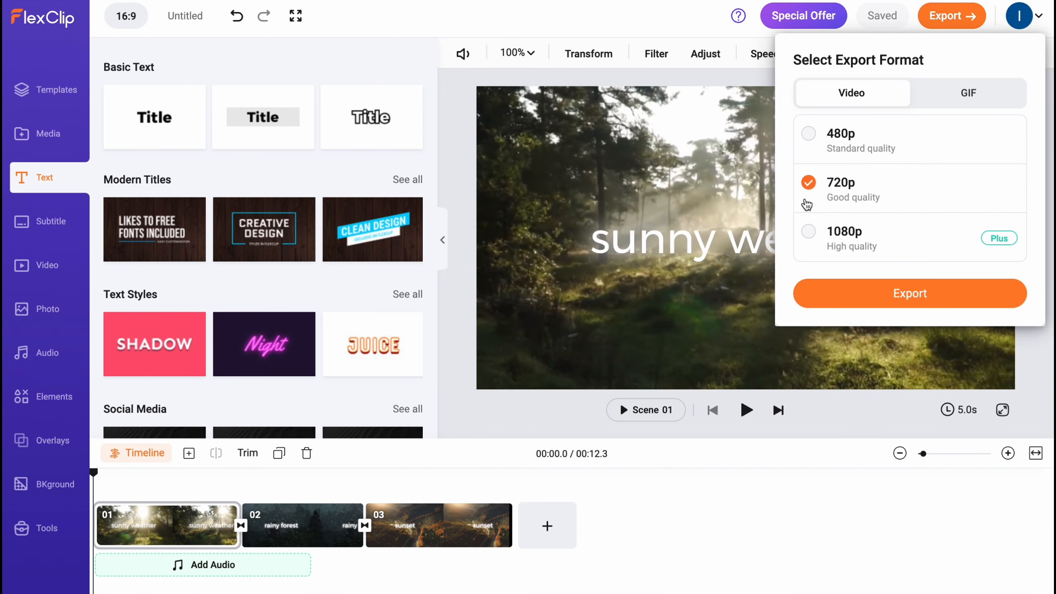
{"action": "left_click", "coordinate": [910, 294]}
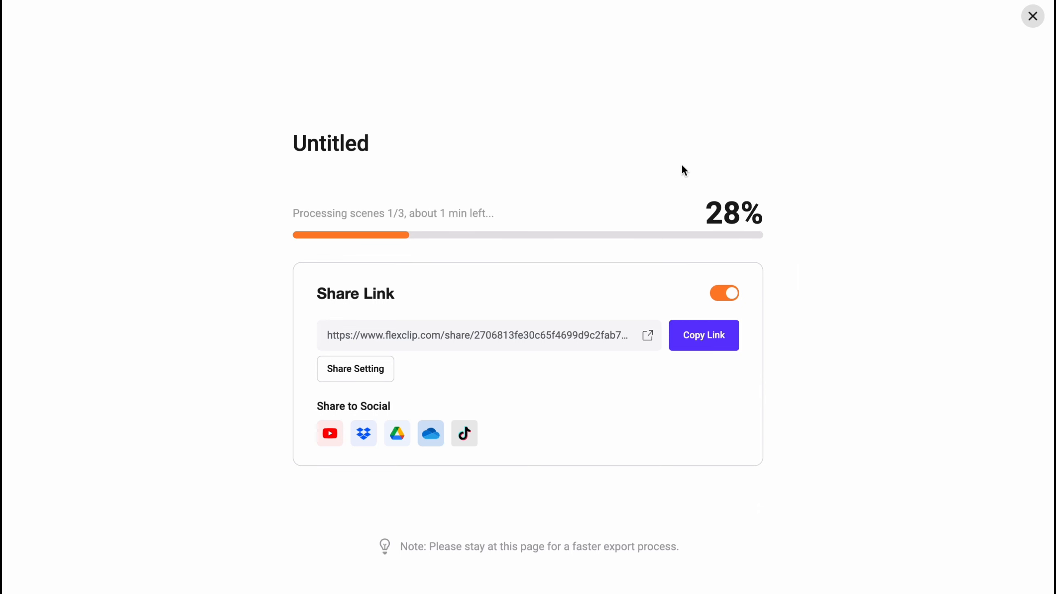
Step: Leave the export progress page, choose 1080p as the video export quality and open the upgrade plans for it
{"action": "left_click", "coordinate": [1033, 18]}
{"action": "left_click", "coordinate": [953, 16]}
{"action": "left_click", "coordinate": [856, 237]}
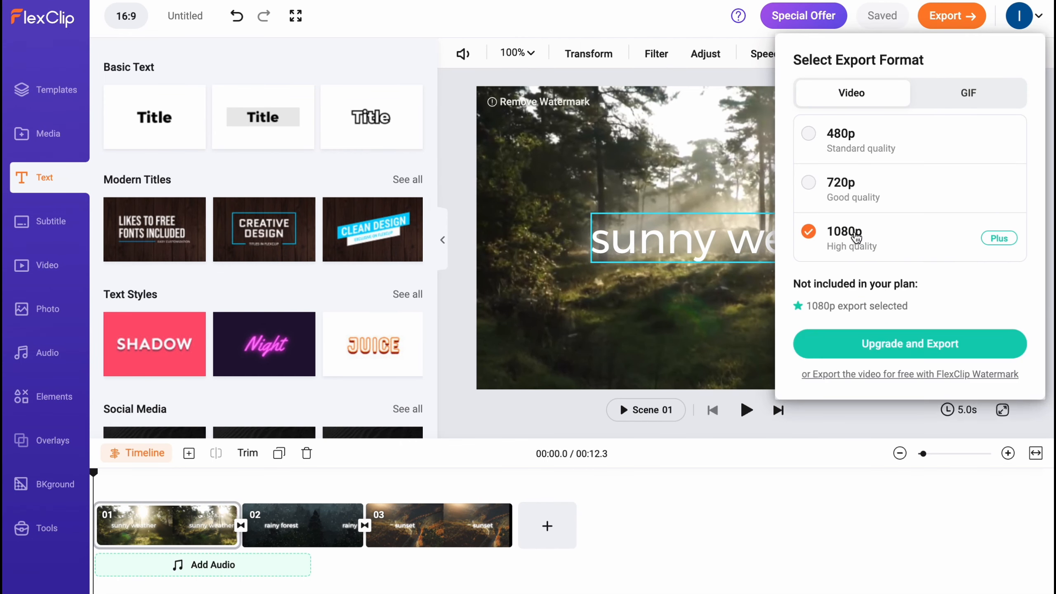
{"action": "left_click", "coordinate": [881, 341]}
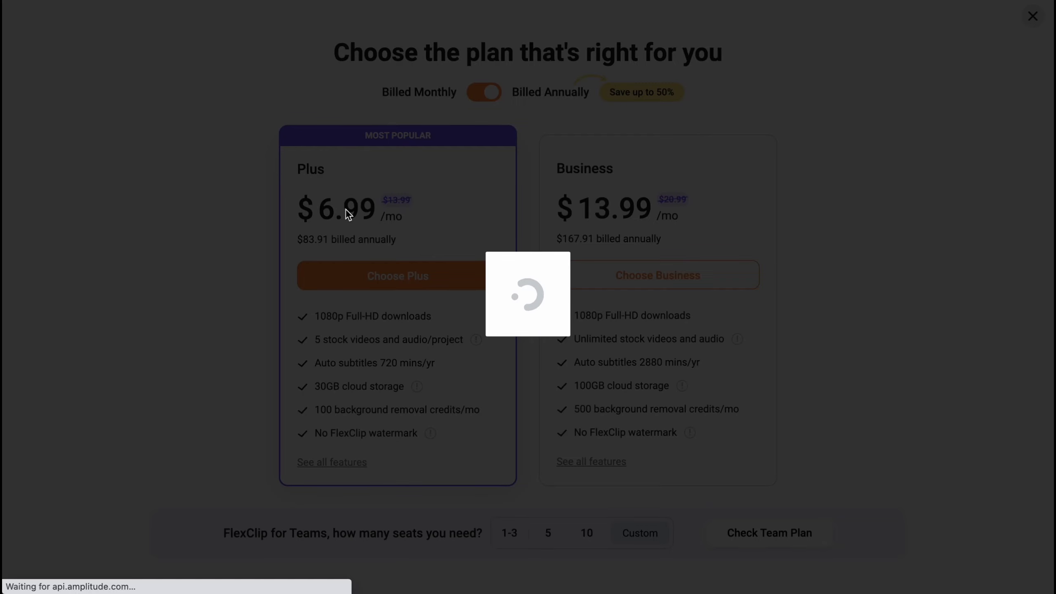